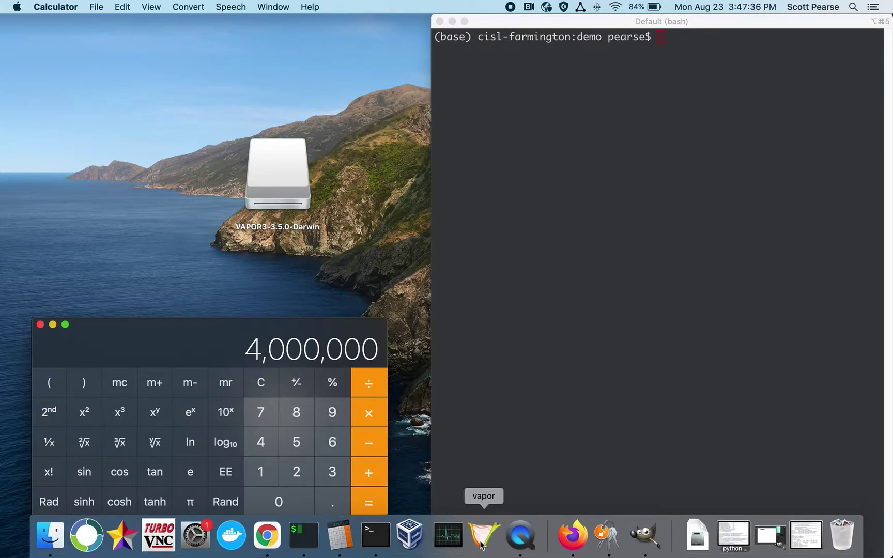
# - Launch VAPOR
pyautogui.click(482, 536)
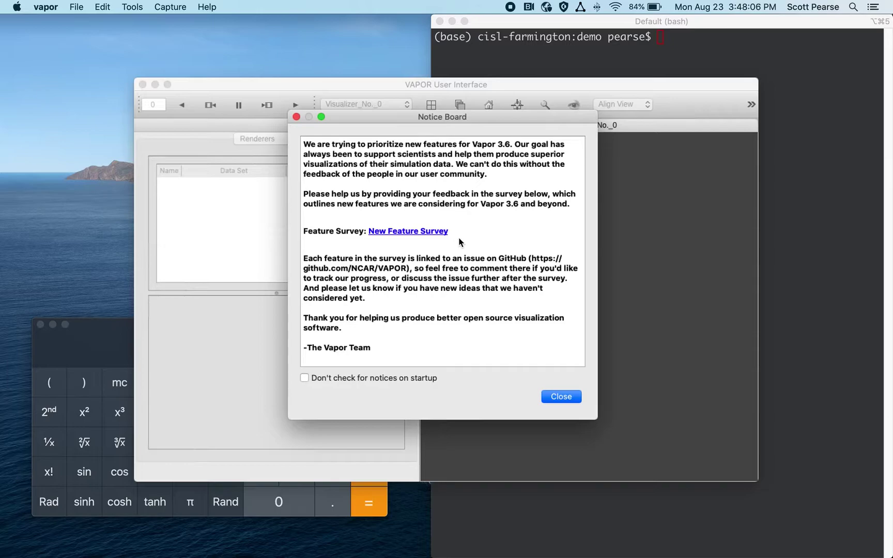
# - Read the Notice Board's Vapor 3.6 announcement and its New Feature Survey link, and close the notice
pyautogui.moveTo(455, 231); pyautogui.dragTo(377, 239)
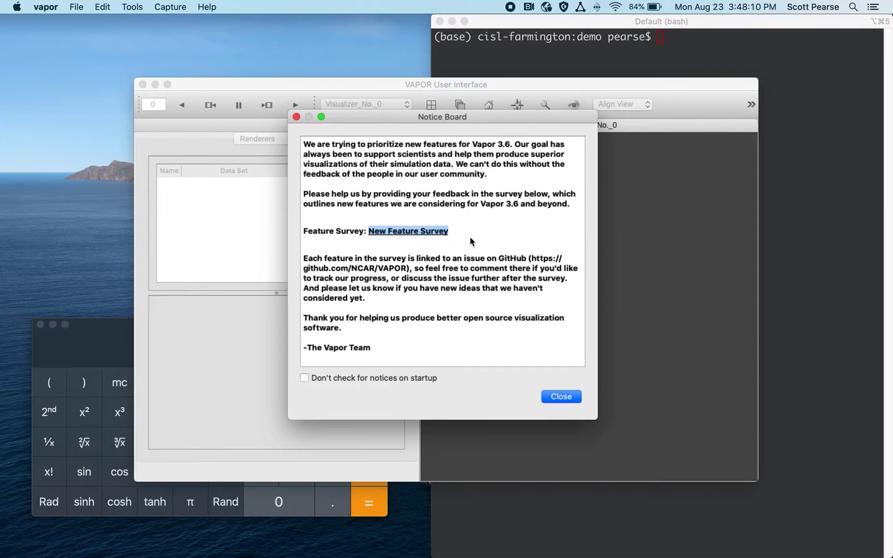
pyautogui.click(492, 157)
pyautogui.moveTo(471, 145); pyautogui.dragTo(512, 148)
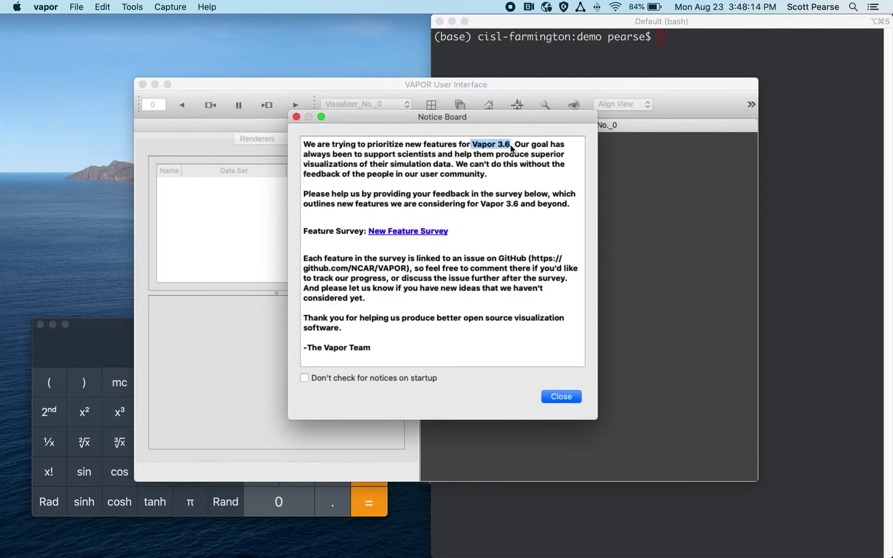
pyautogui.moveTo(449, 231); pyautogui.dragTo(368, 237)
pyautogui.moveTo(449, 233); pyautogui.dragTo(369, 241)
pyautogui.moveTo(451, 235); pyautogui.dragTo(371, 238)
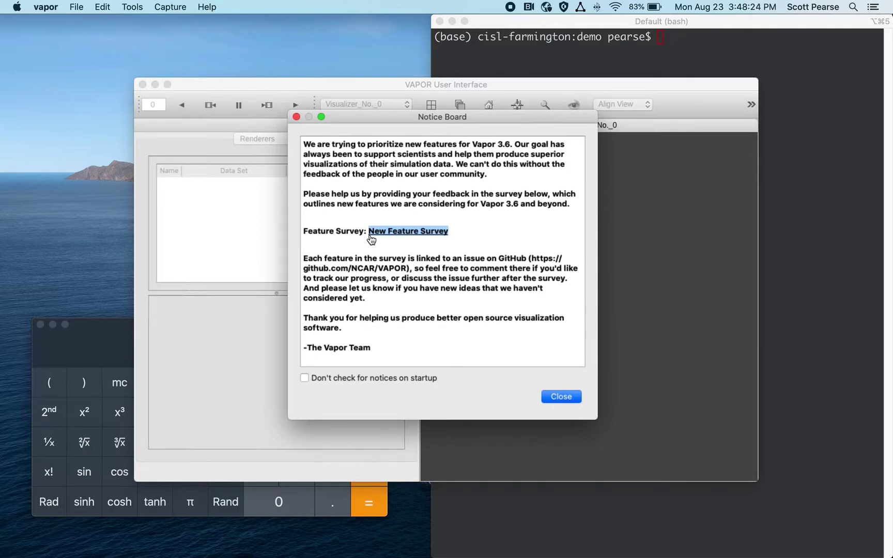
pyautogui.click(459, 231)
pyautogui.moveTo(454, 233); pyautogui.dragTo(369, 234)
pyautogui.click(454, 233)
pyautogui.moveTo(454, 233); pyautogui.dragTo(373, 238)
pyautogui.moveTo(454, 235); pyautogui.dragTo(367, 234)
pyautogui.click(461, 217)
pyautogui.moveTo(443, 123); pyautogui.dragTo(418, 118)
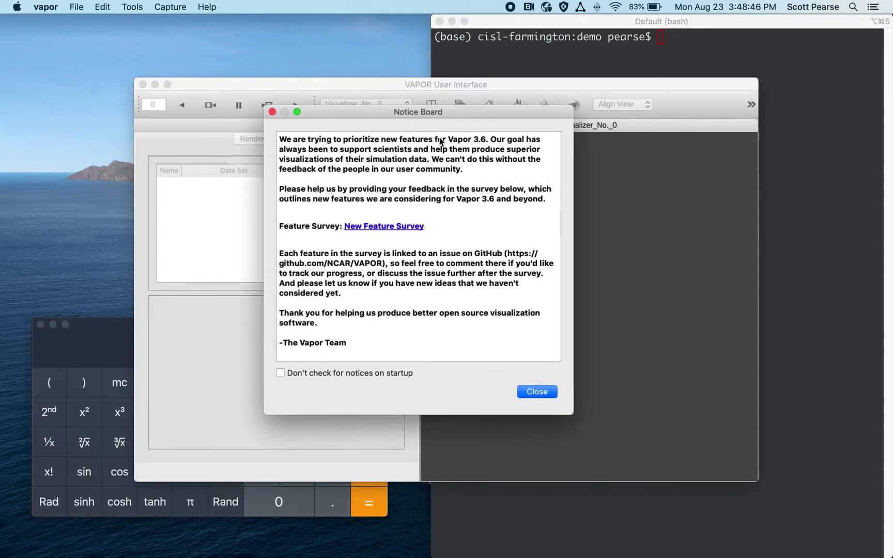
pyautogui.click(527, 396)
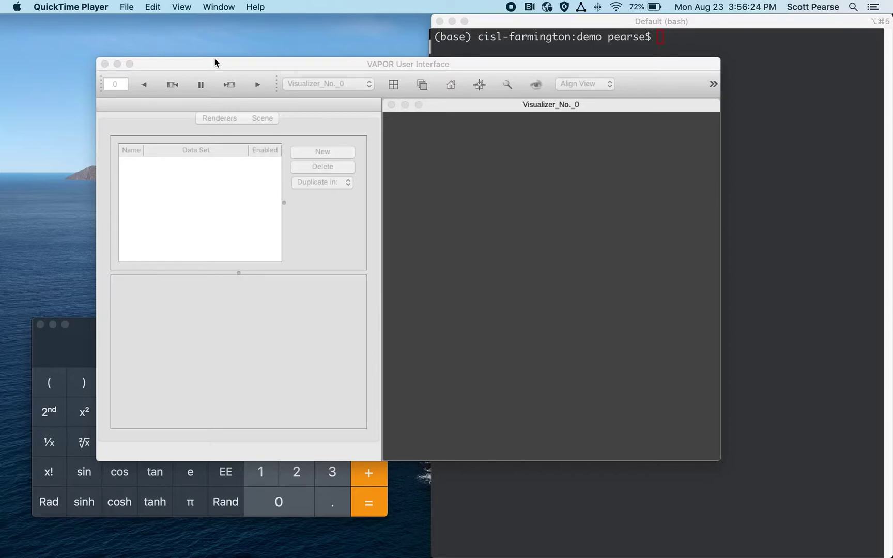
# - Start a Brick of Values (BOV) import and browse to the demo folder inside bovFiles
pyautogui.click(214, 59)
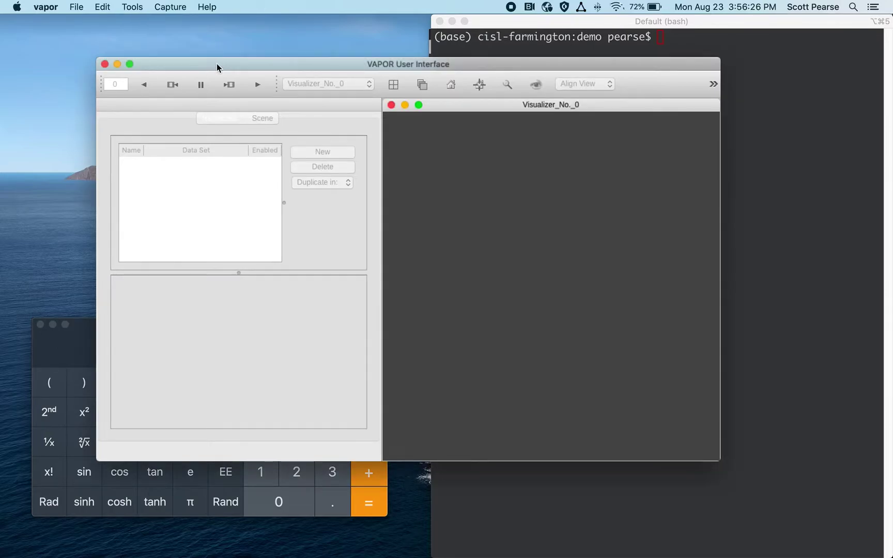
pyautogui.click(78, 7)
pyautogui.moveTo(102, 7)
pyautogui.moveTo(104, 46)
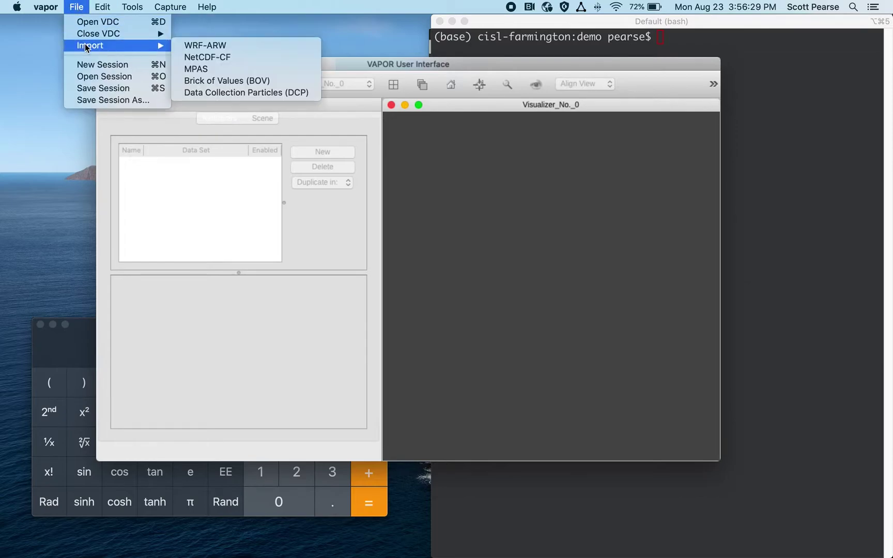
pyautogui.click(247, 86)
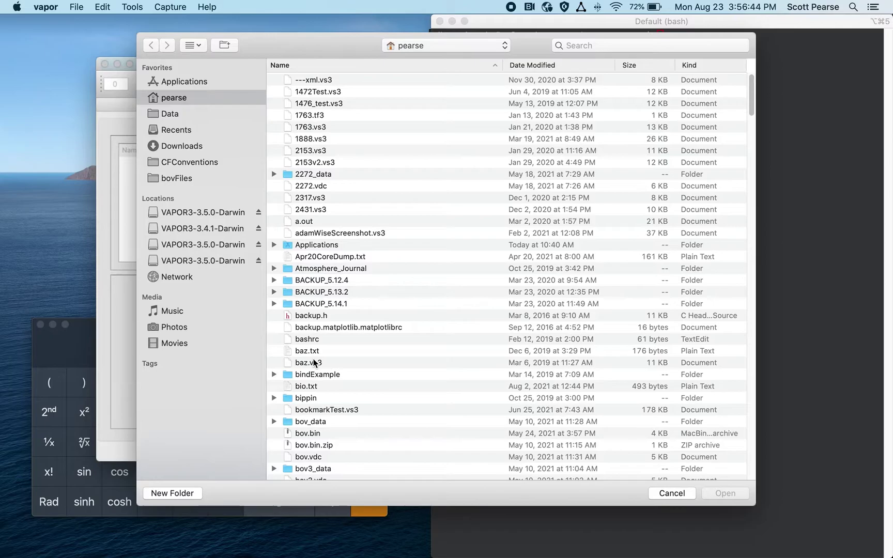
pyautogui.scroll(-5, 312, 361)
pyautogui.click(214, 178)
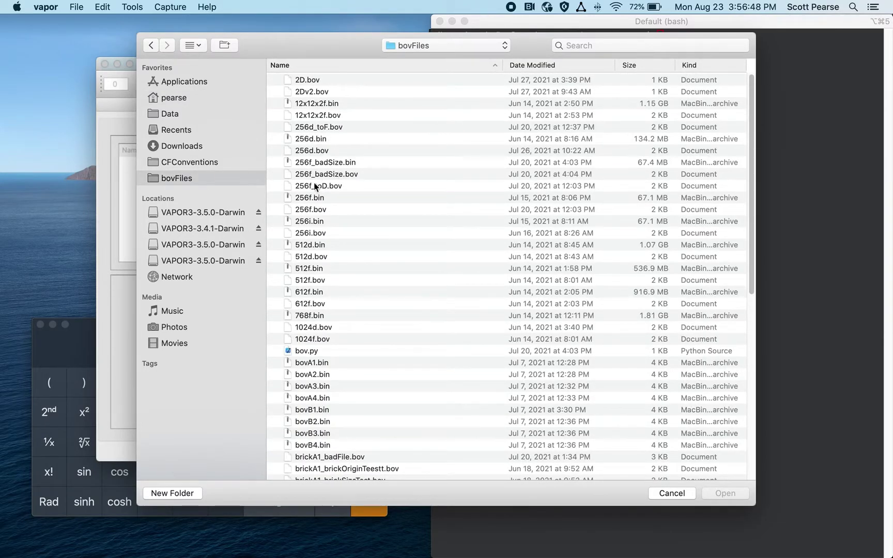
pyautogui.scroll(-10, 368, 184)
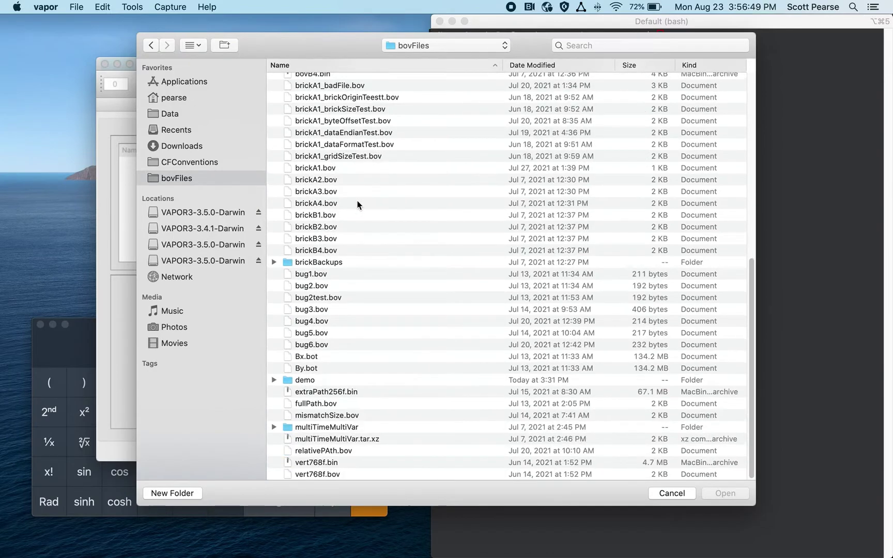
pyautogui.doubleClick(317, 381)
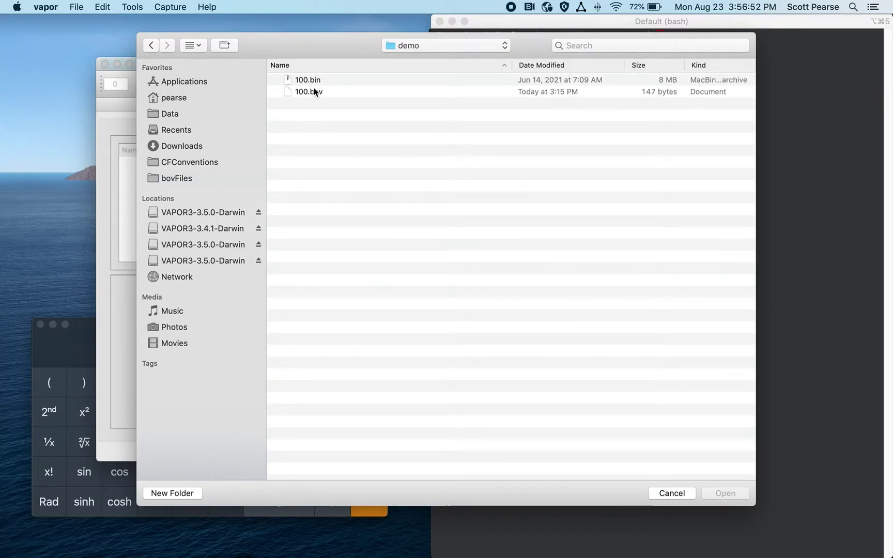
# - Compare the 100.bin and 100.bov files in the demo folder and import 100.bov
pyautogui.click(322, 96)
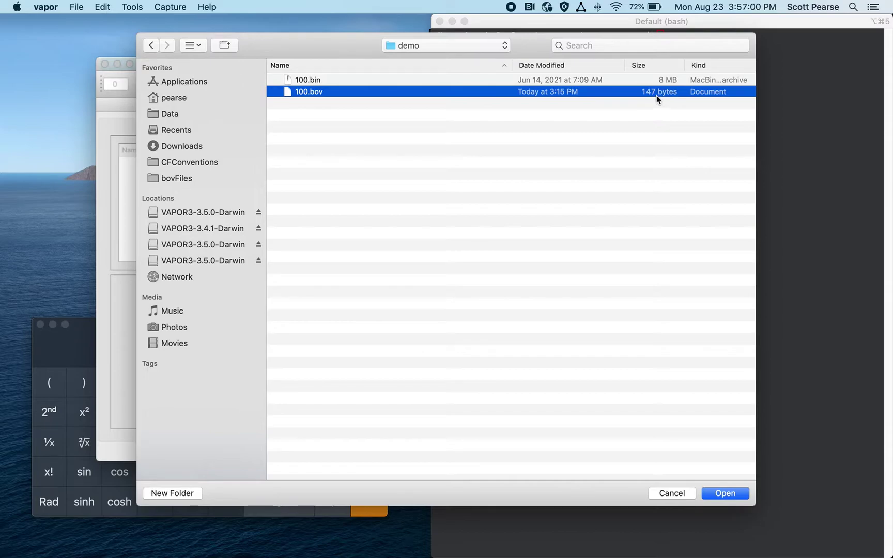
pyautogui.click(319, 81)
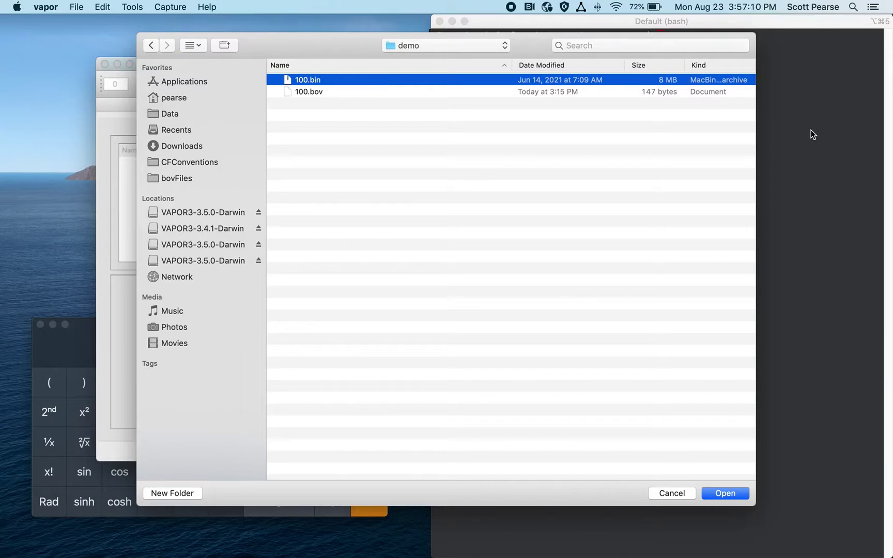
pyautogui.click(312, 95)
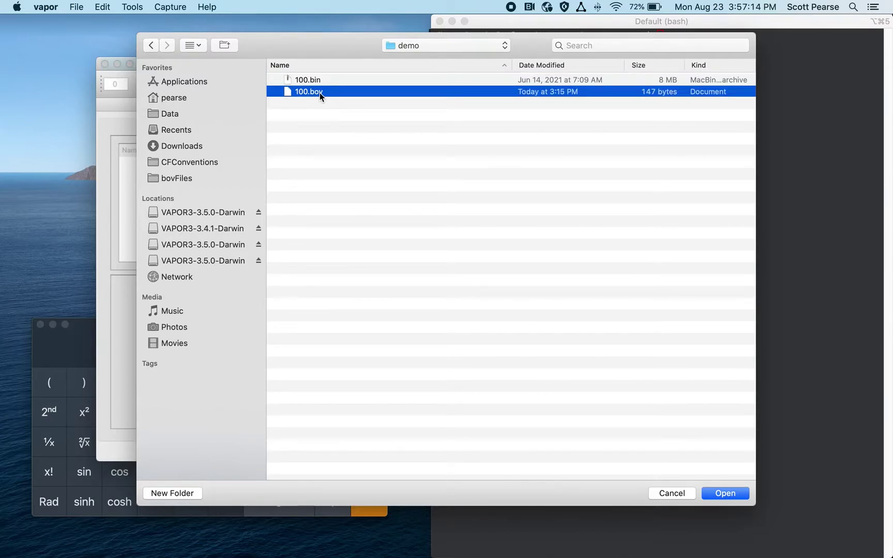
pyautogui.doubleClick(320, 93)
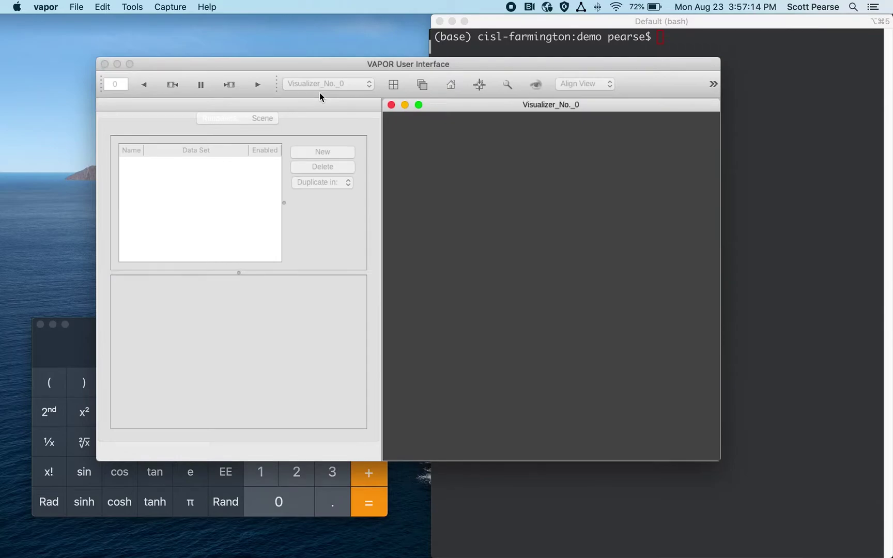
pyautogui.click(353, 65)
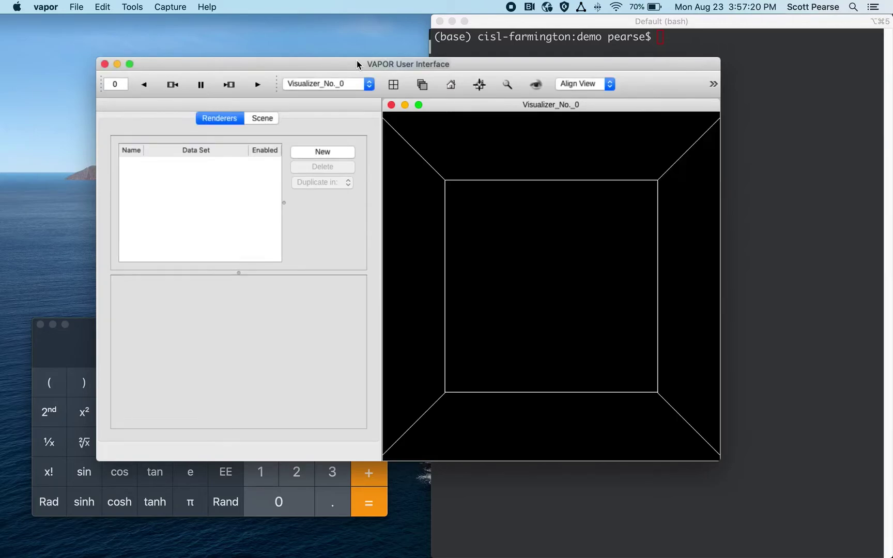
# - Add a WireFrame renderer for the imported 100.bov data set
pyautogui.moveTo(462, 172); pyautogui.dragTo(522, 341, button='right')
pyautogui.moveTo(521, 336); pyautogui.dragTo(483, 221)
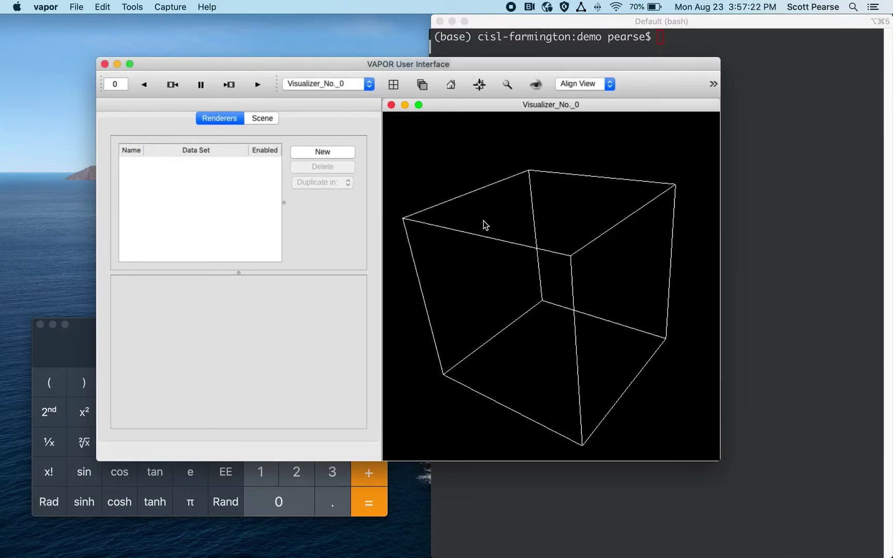
pyautogui.click(335, 152)
pyautogui.doubleClick(279, 463)
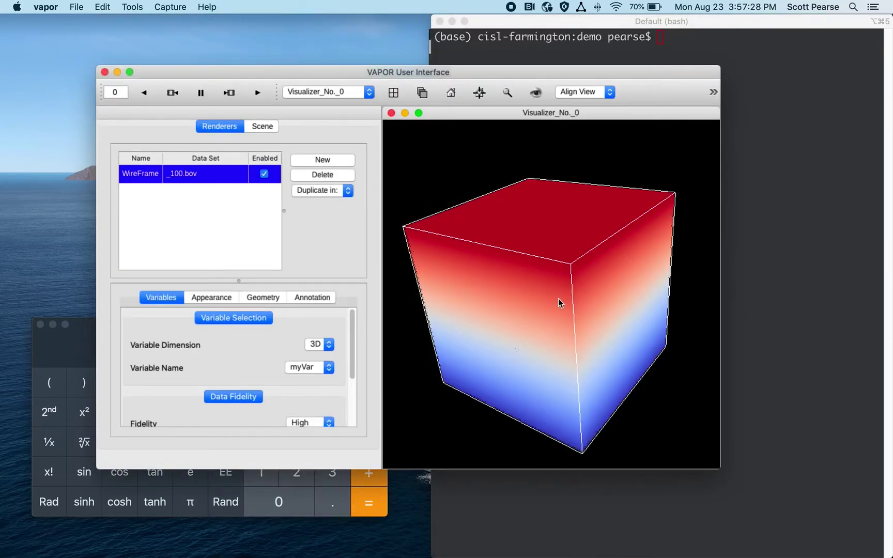
# - Examine the wireframe's grid cells up close and from a distance in the visualizer
pyautogui.moveTo(559, 299); pyautogui.dragTo(463, 335)
pyautogui.moveTo(462, 335); pyautogui.dragTo(518, 283, button='right')
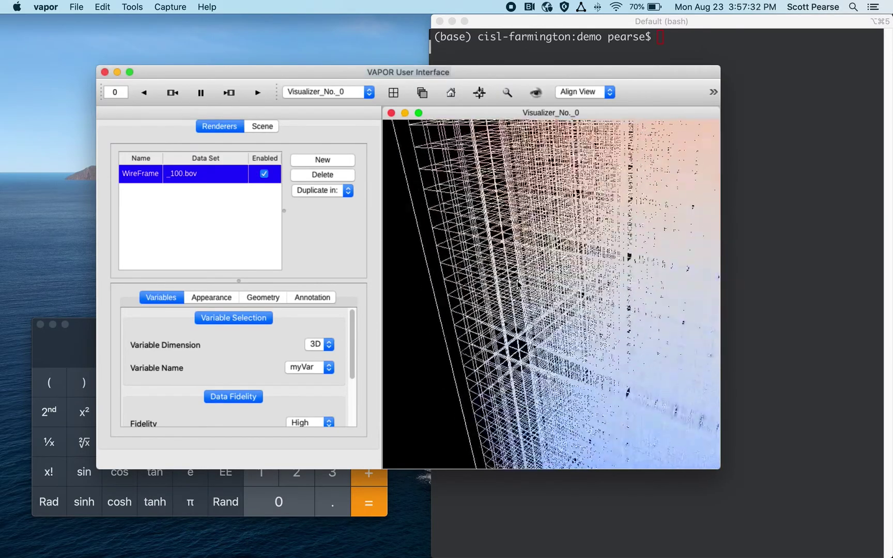
pyautogui.moveTo(516, 265); pyautogui.dragTo(601, 320)
pyautogui.moveTo(601, 319); pyautogui.dragTo(582, 319, button='right')
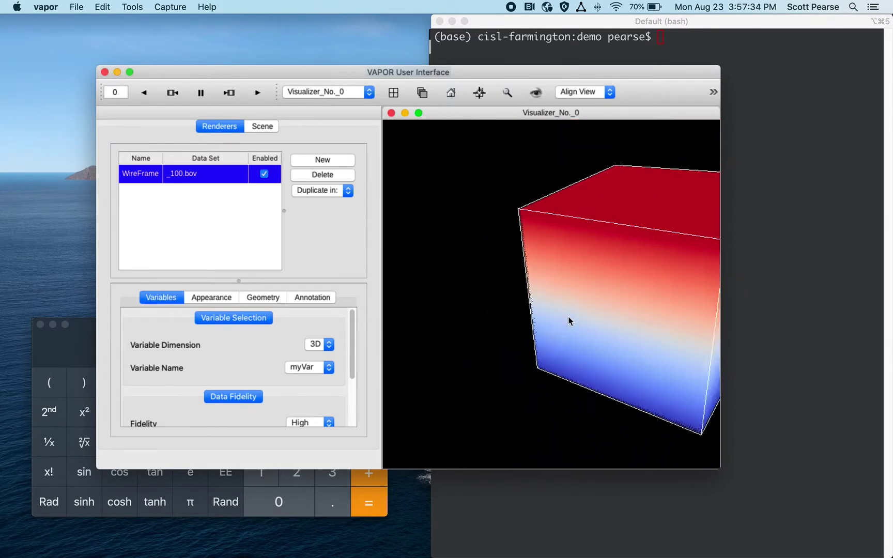
pyautogui.moveTo(582, 319); pyautogui.dragTo(481, 231)
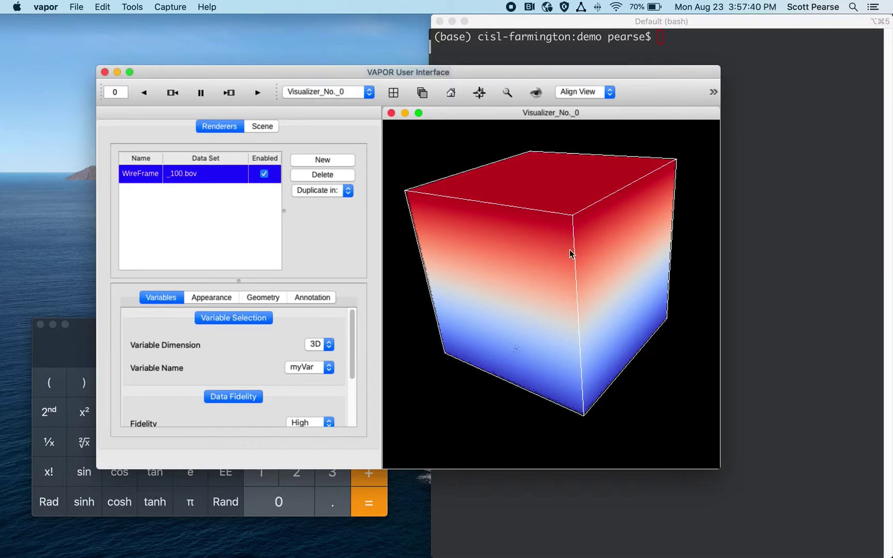
# - Switch to the terminal and list the demo directory's files in long format with ls -l
pyautogui.click(746, 168)
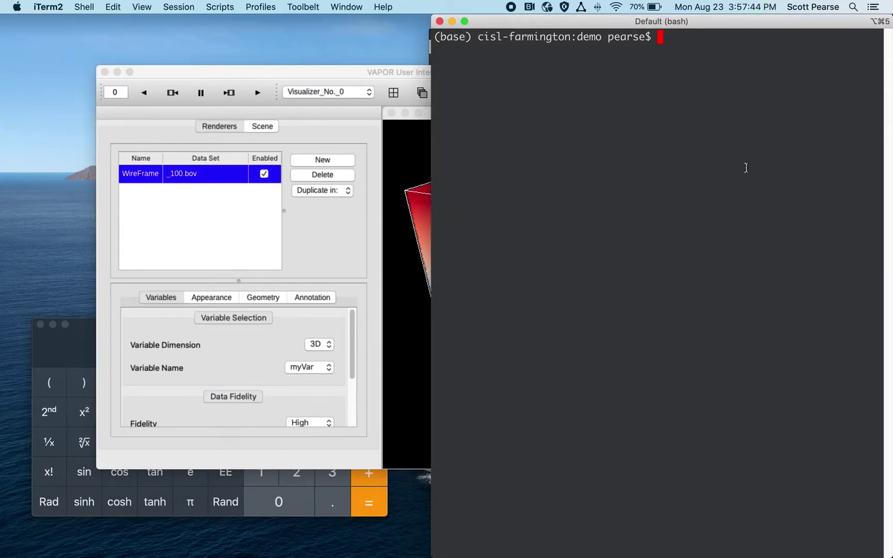
pyautogui.doubleClick(592, 36)
pyautogui.write('ls -l')
pyautogui.press('Return')
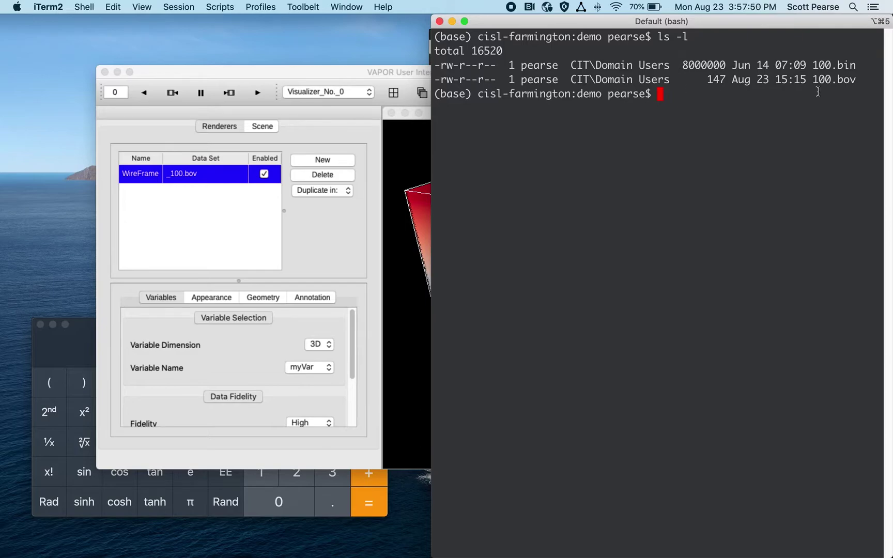
# - Examine the 100.bin and 100.bov entries in the listing, including the size of 100.bin
pyautogui.doubleClick(818, 65)
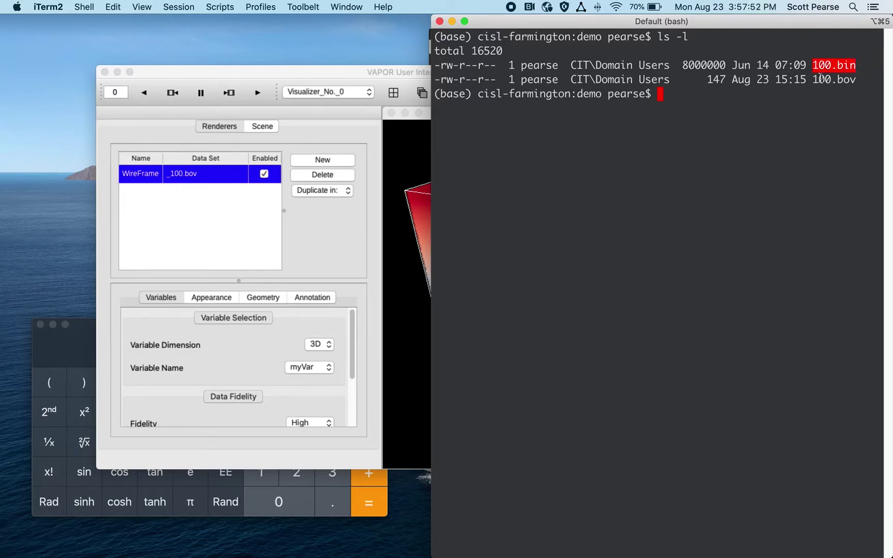
pyautogui.moveTo(706, 65); pyautogui.dragTo(689, 65)
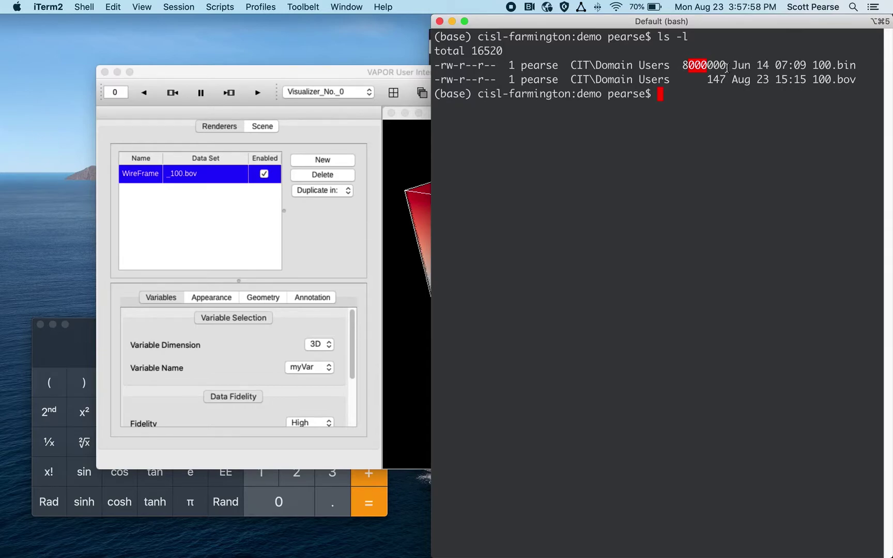
pyautogui.doubleClick(837, 80)
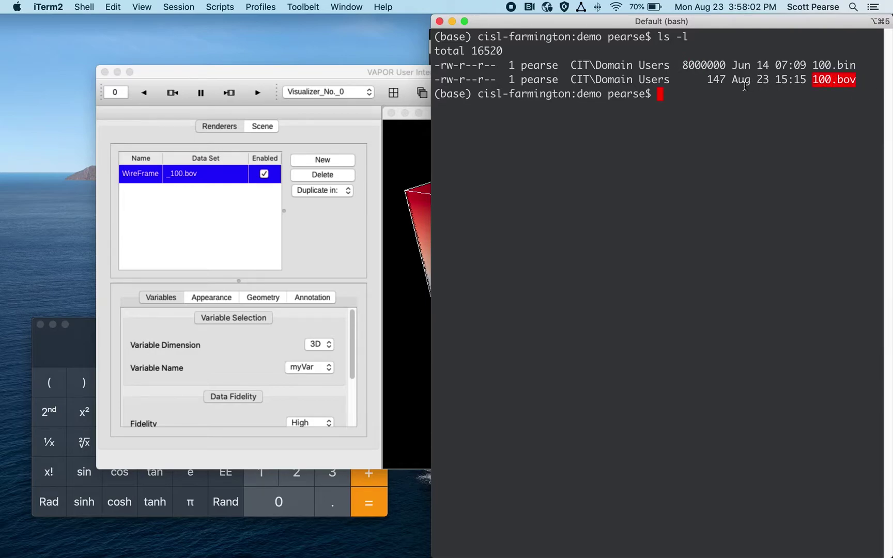
pyautogui.moveTo(813, 80); pyautogui.dragTo(856, 80)
pyautogui.tripleClick(819, 65)
pyautogui.click(820, 62)
pyautogui.doubleClick(820, 64)
# - Open 100.bov in vi and examine its TIME and DATA_FILE entries
pyautogui.write('vi 1')
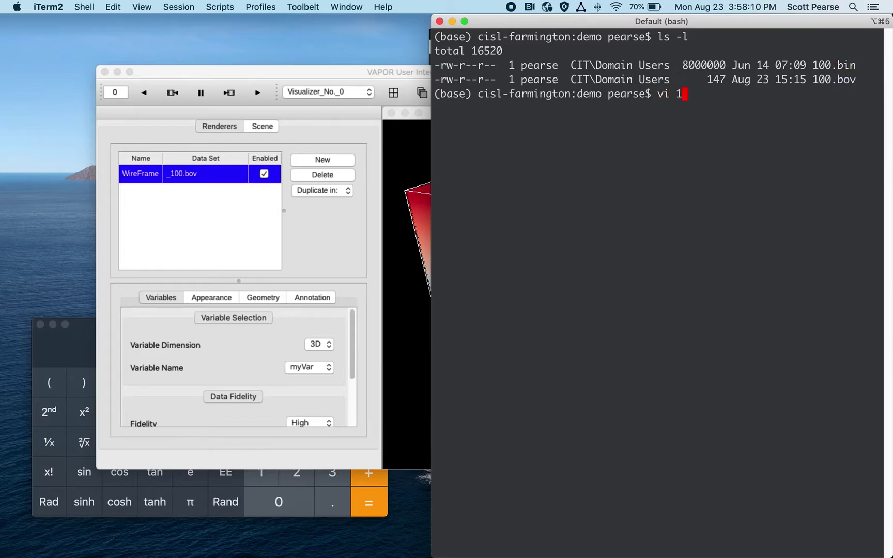
pyautogui.write('00.bov')
pyautogui.press('Return')
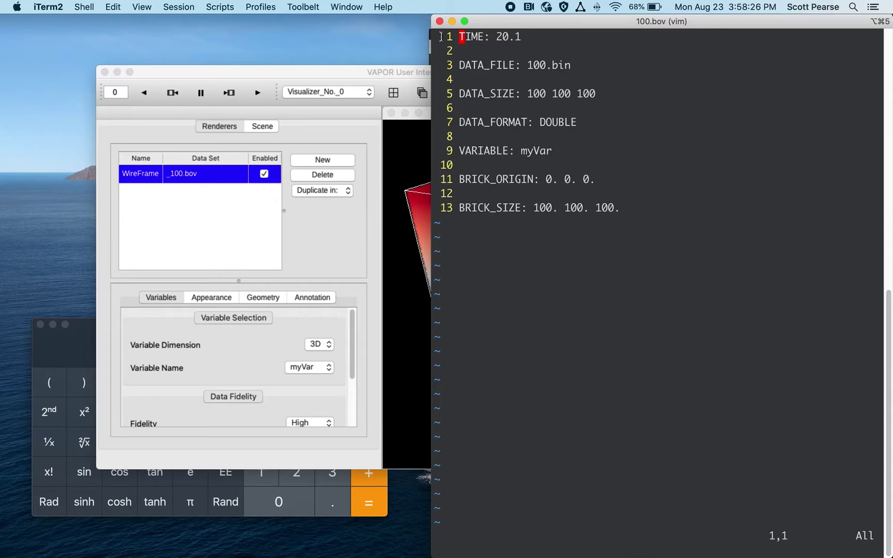
pyautogui.moveTo(459, 36); pyautogui.dragTo(521, 37)
pyautogui.press('Escape')
pyautogui.moveTo(457, 62); pyautogui.dragTo(540, 70)
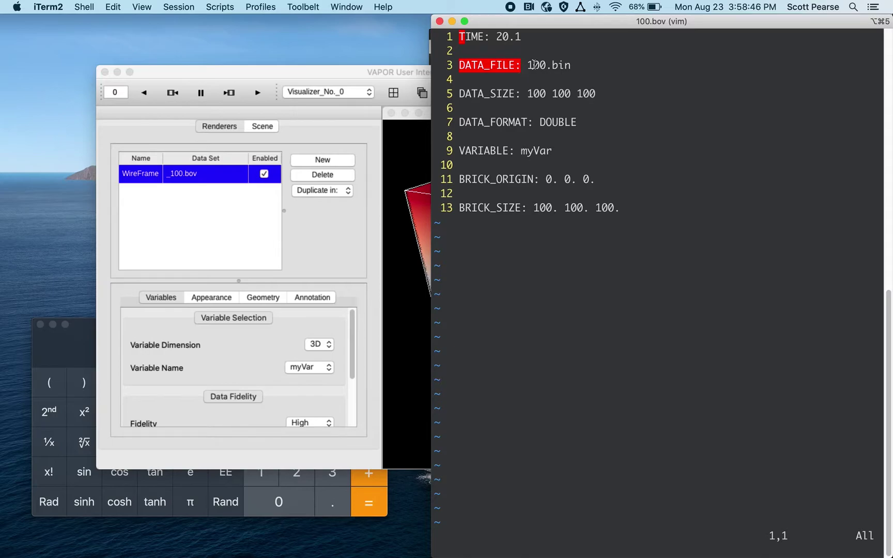
pyautogui.moveTo(528, 65); pyautogui.dragTo(592, 70)
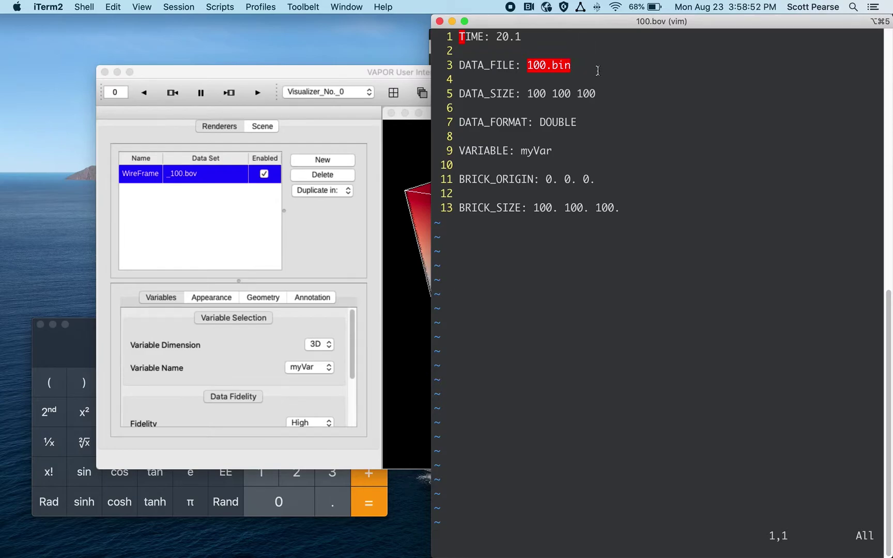
# - Quit vi and clear the terminal
pyautogui.write(':q')
pyautogui.press('Return')
pyautogui.write('ls -')
pyautogui.press('BackSpace')
pyautogui.press('BackSpace')
pyautogui.press('BackSpace')
pyautogui.press('BackSpace')
pyautogui.write('clear')
pyautogui.press('Return')
# - List the demo directory again with ls -l and highlight the 100.bov and 100.bin file names
pyautogui.write('ls -l')
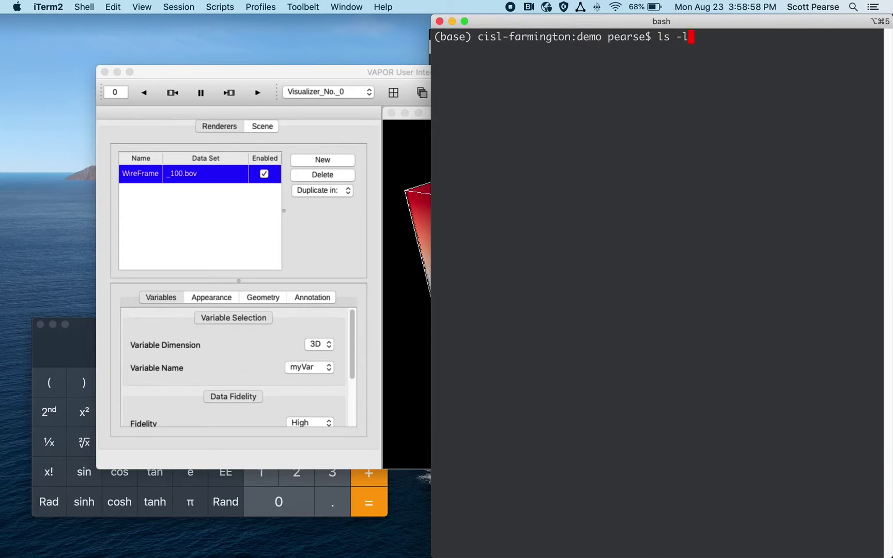
pyautogui.press('Return')
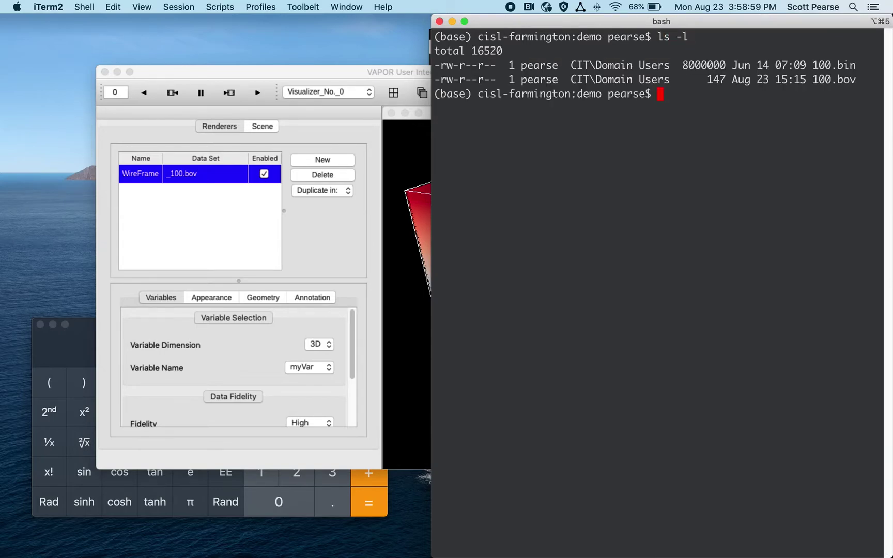
pyautogui.doubleClick(815, 79)
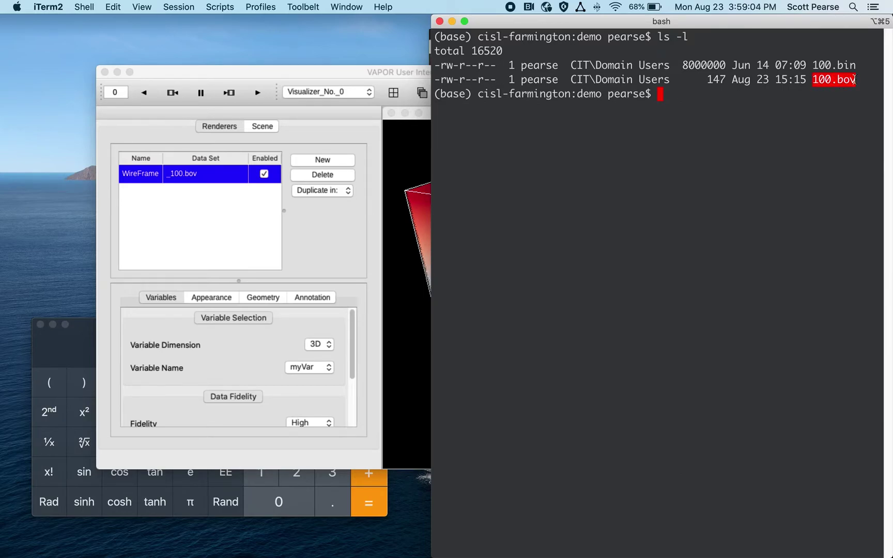
pyautogui.doubleClick(828, 66)
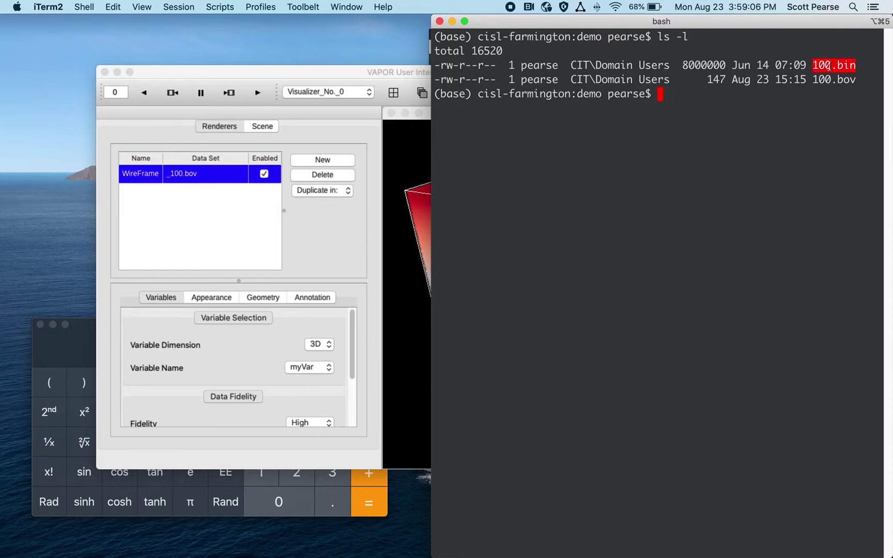
# - Open 100.bov in vi and highlight the file name given in its DATA_FILE entry
pyautogui.write('vi 1')
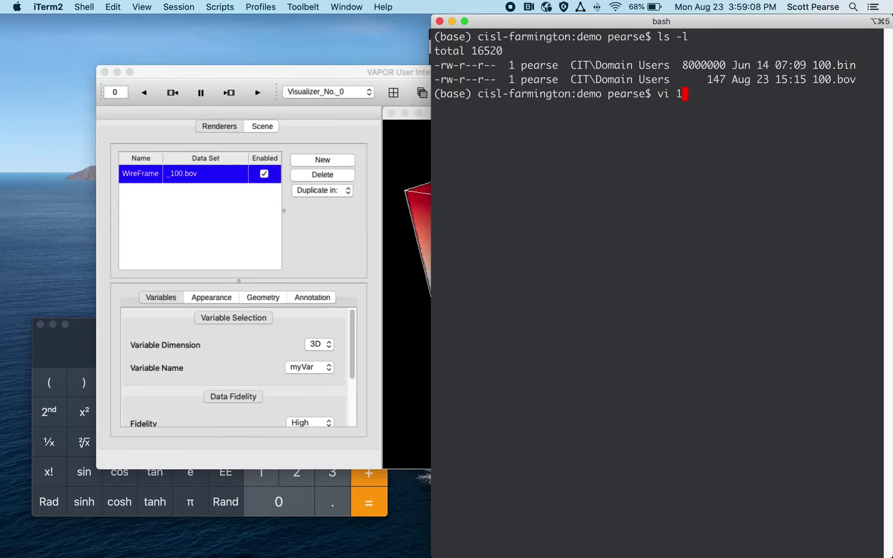
pyautogui.write('00.bov')
pyautogui.press('Return')
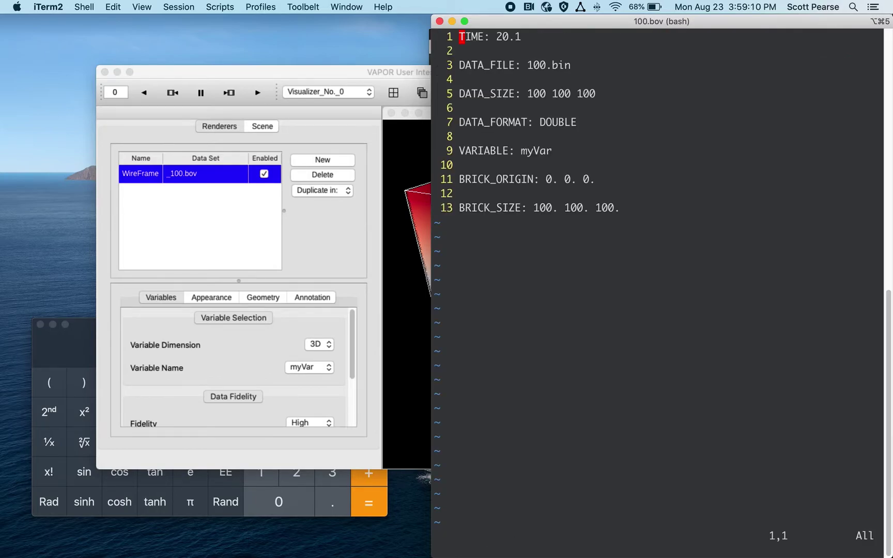
pyautogui.moveTo(526, 66); pyautogui.dragTo(570, 66)
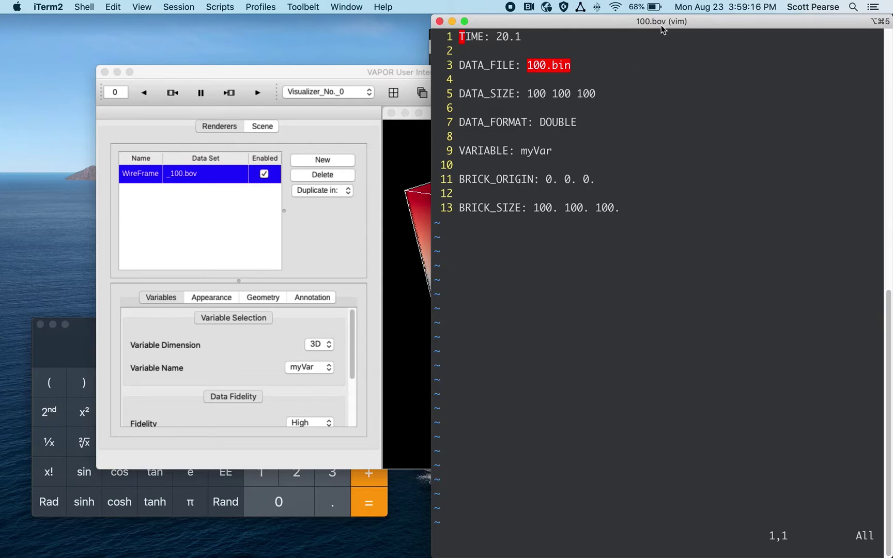
# - Highlight the DATA_SIZE keyword and examine the grid cells of the wireframe cube up close in VAPOR
pyautogui.doubleClick(496, 96)
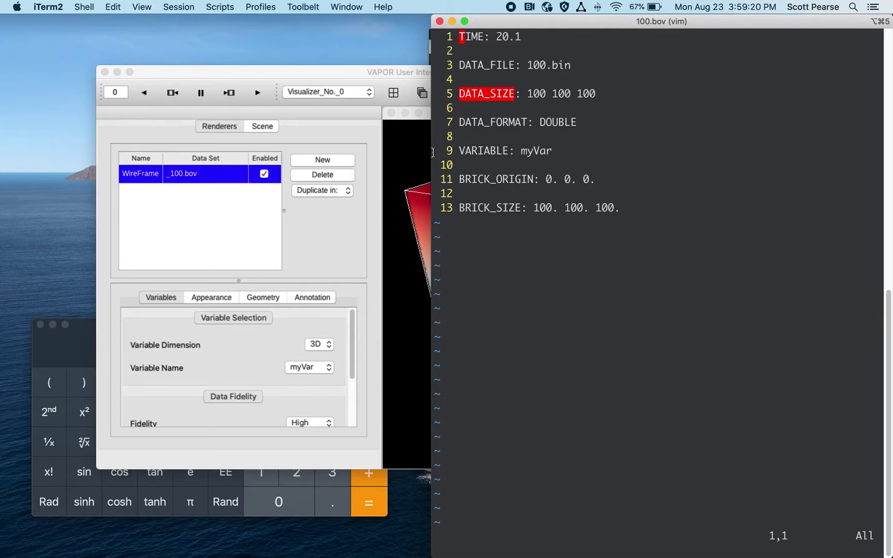
pyautogui.moveTo(391, 72); pyautogui.dragTo(314, 70)
pyautogui.moveTo(647, 171); pyautogui.dragTo(500, 173)
pyautogui.moveTo(356, 375); pyautogui.dragTo(463, 190)
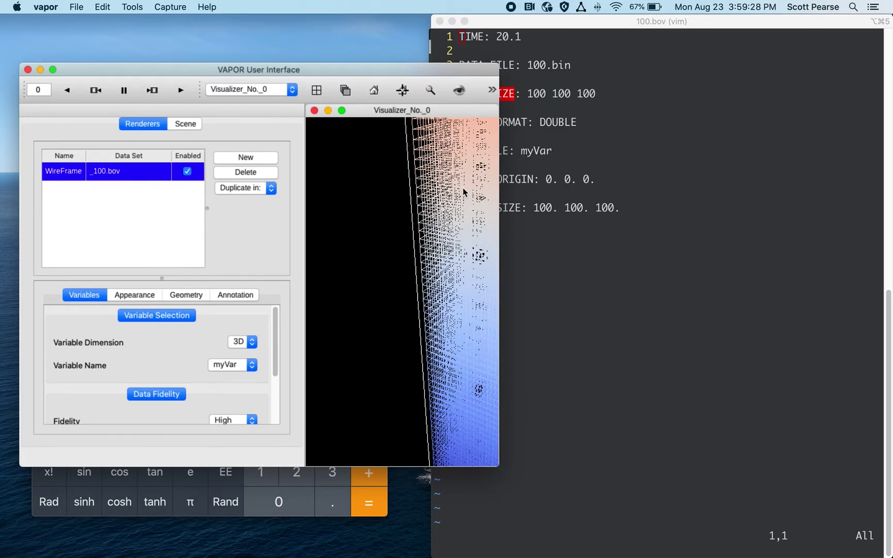
pyautogui.click(522, 150)
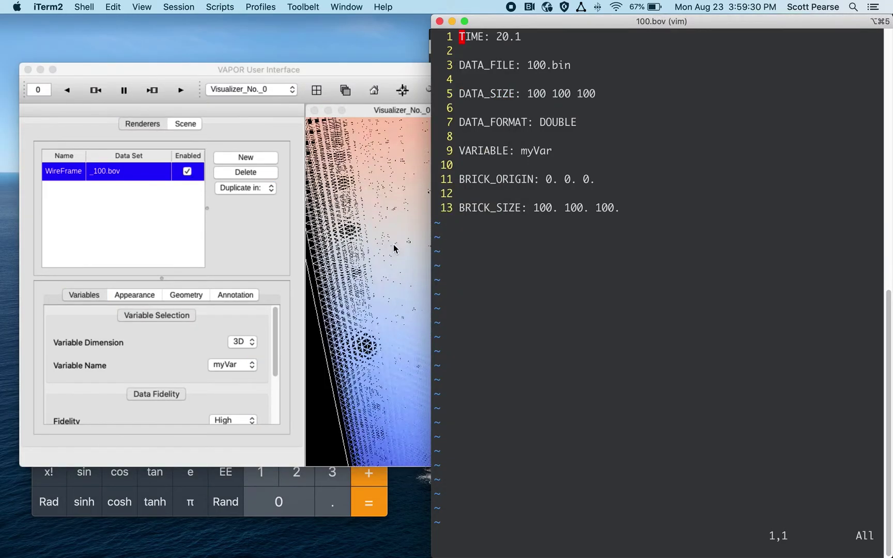
# - Highlight each of the three DATA_SIZE values and the DATA_FORMAT value in the header file in iTerm2
pyautogui.doubleClick(536, 93)
pyautogui.doubleClick(563, 94)
pyautogui.doubleClick(587, 93)
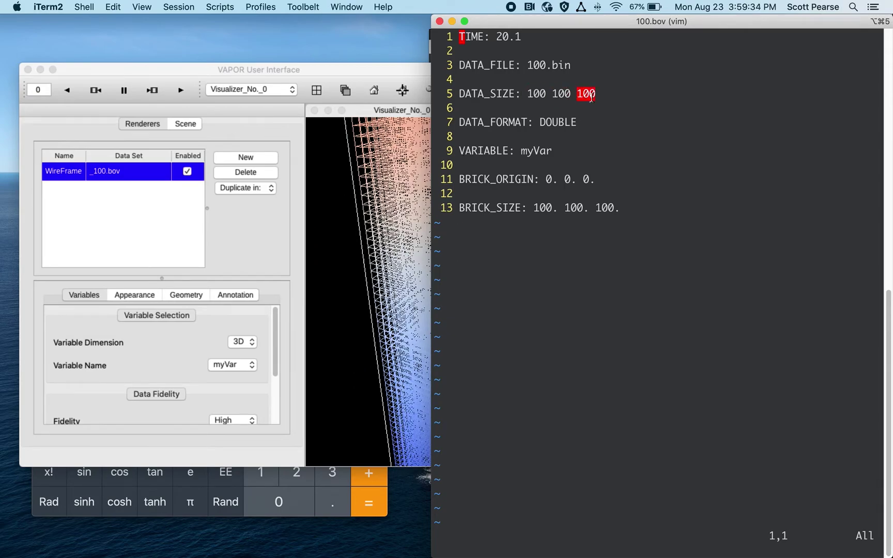
pyautogui.doubleClick(553, 122)
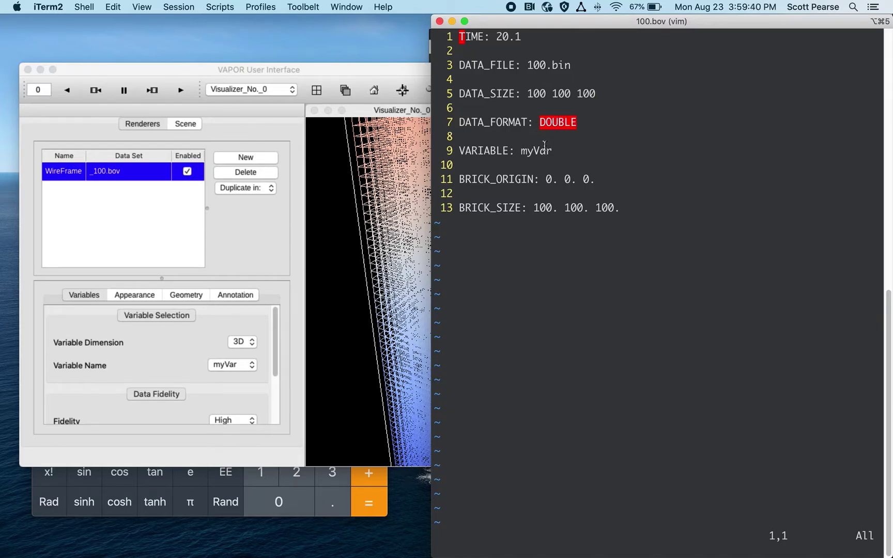
# - Highlight the VARIABLE value in the header and compare it with the WireFrame renderer's Variable Name in VAPOR
pyautogui.click(522, 151)
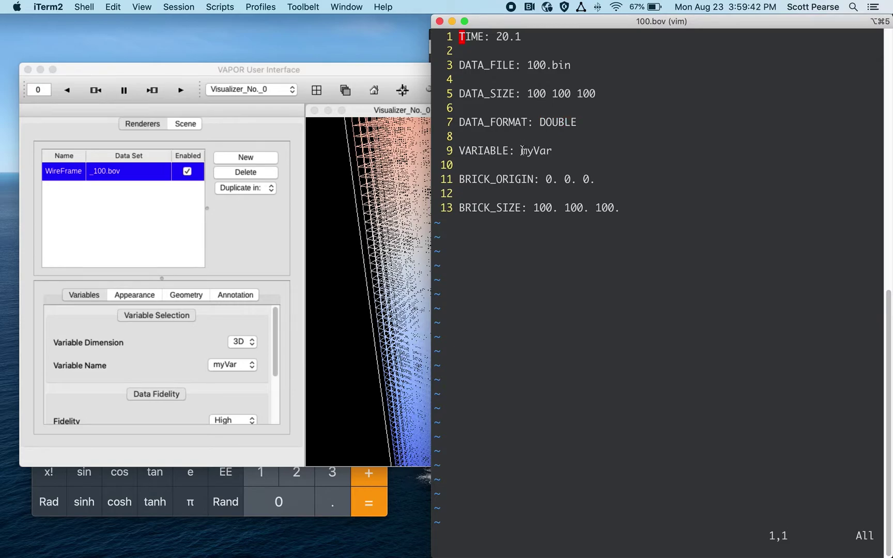
pyautogui.moveTo(520, 152); pyautogui.dragTo(551, 156)
pyautogui.click(261, 379)
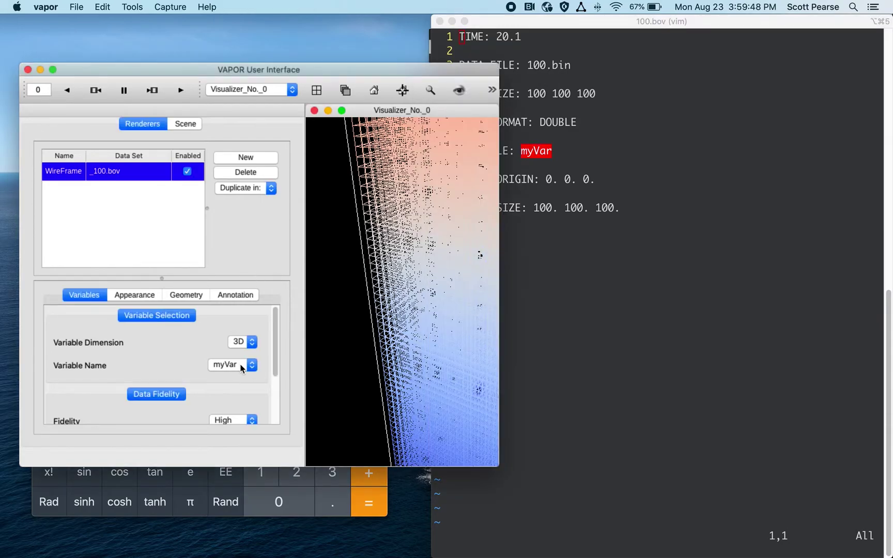
pyautogui.click(241, 367)
pyautogui.click(233, 366)
pyautogui.click(557, 209)
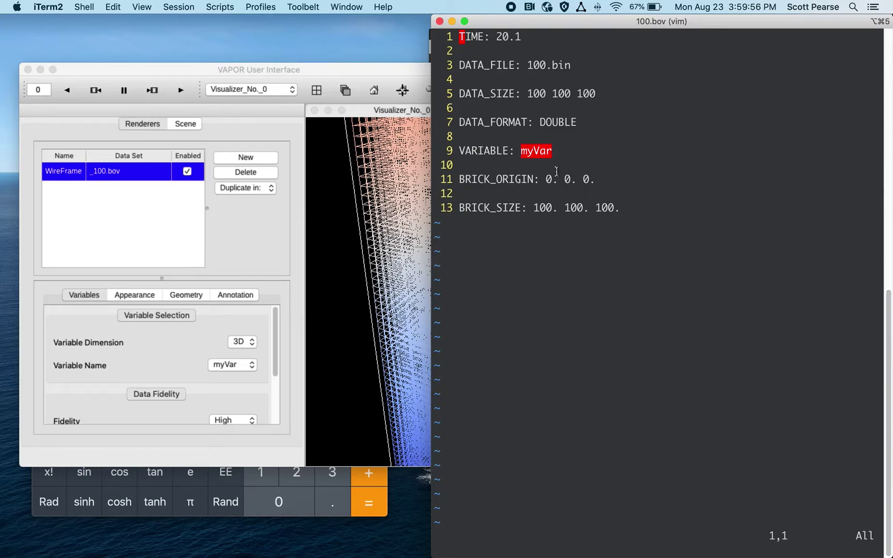
# - Show the whole wireframe cube in VAPOR and highlight the BRICK_ORIGIN and BRICK_SIZE values in the header
pyautogui.click(411, 233)
pyautogui.moveTo(445, 280); pyautogui.dragTo(489, 242)
pyautogui.click(549, 198)
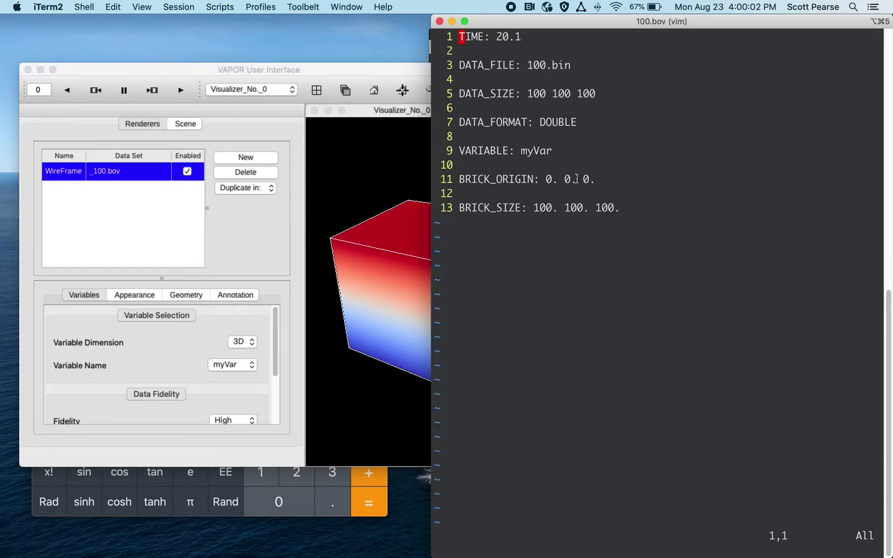
pyautogui.moveTo(546, 180); pyautogui.dragTo(592, 184)
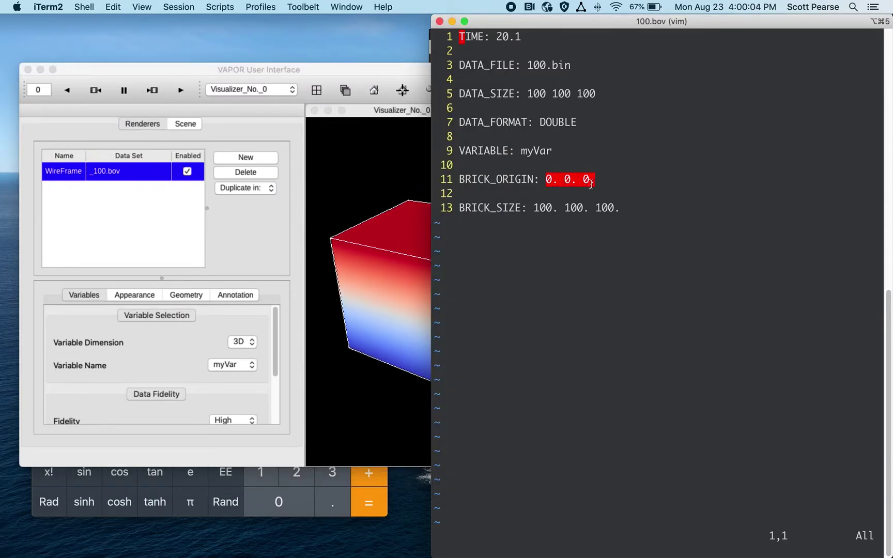
pyautogui.click(553, 174)
pyautogui.moveTo(558, 182); pyautogui.dragTo(548, 178)
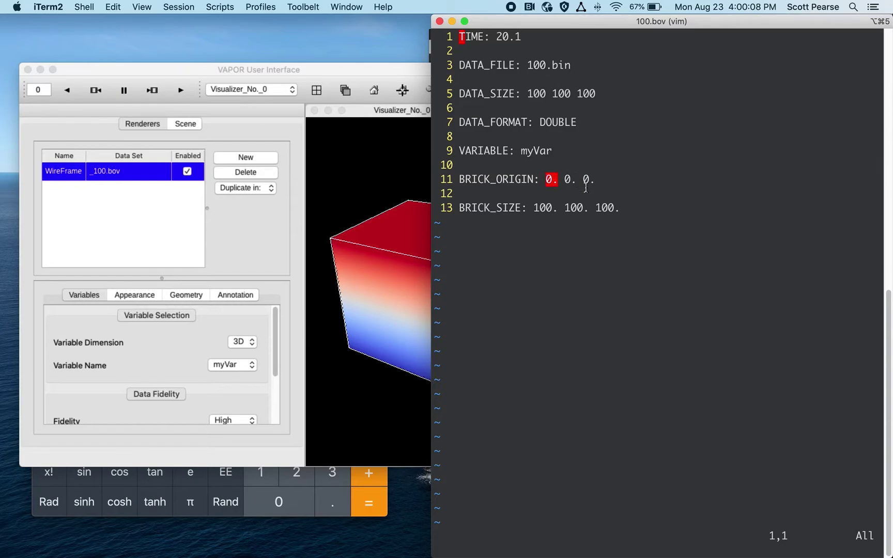
pyautogui.moveTo(533, 207); pyautogui.dragTo(618, 213)
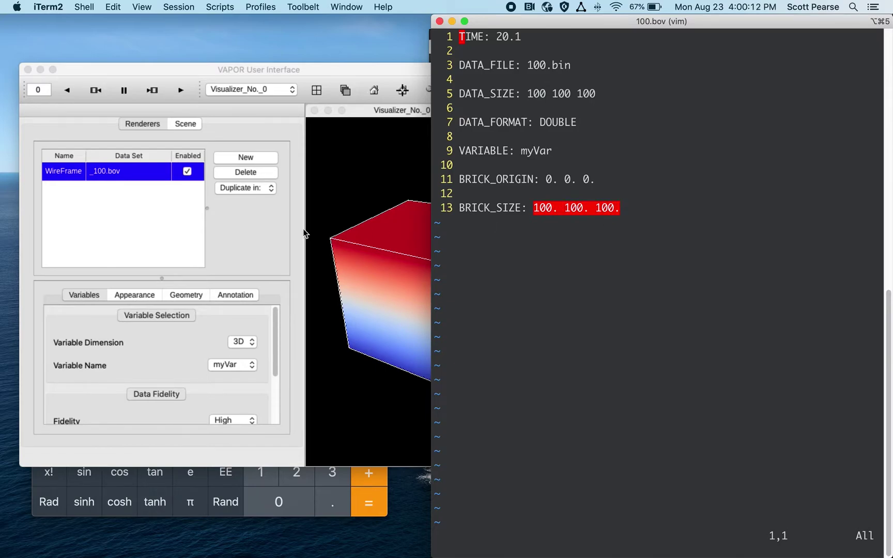
# - Switch to VAPOR and examine the X, Y and Z extents of the WireFrame renderer's region
pyautogui.click(270, 239)
pyautogui.click(193, 295)
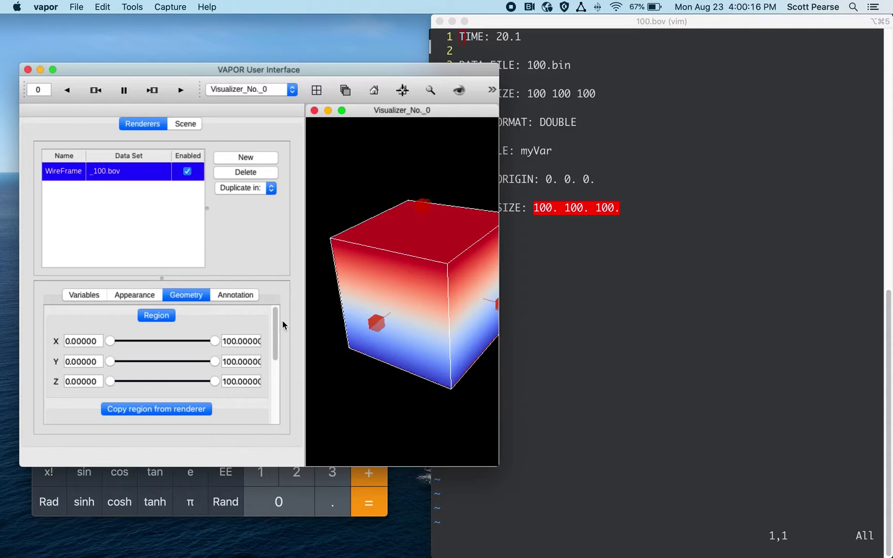
pyautogui.click(79, 341)
pyautogui.doubleClick(79, 341)
pyautogui.doubleClick(81, 361)
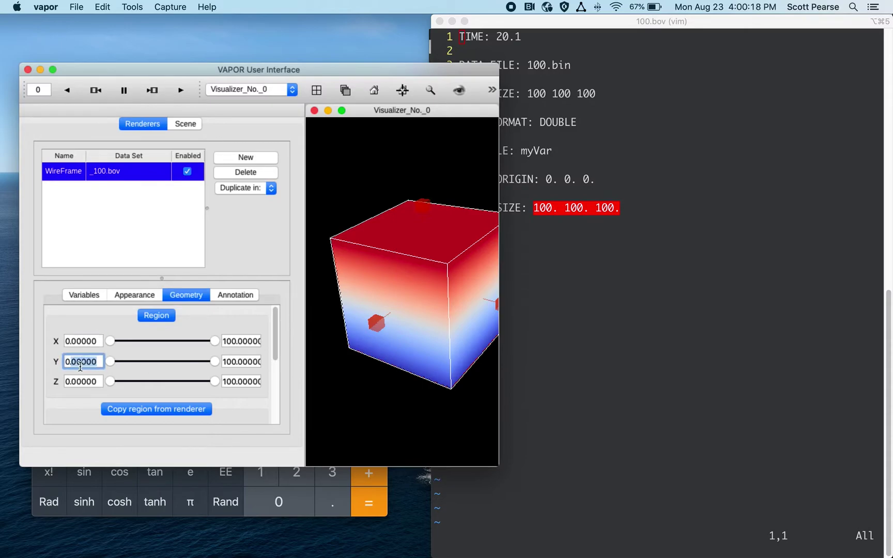
pyautogui.doubleClick(85, 381)
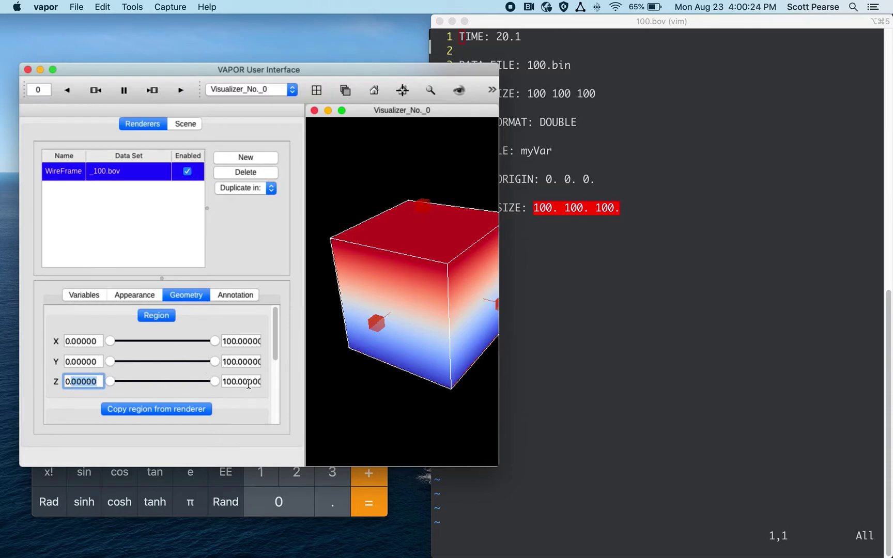
# - Crop the WireFrame region by raising its lower Y bound to about 34.77
pyautogui.moveTo(372, 323); pyautogui.dragTo(408, 297)
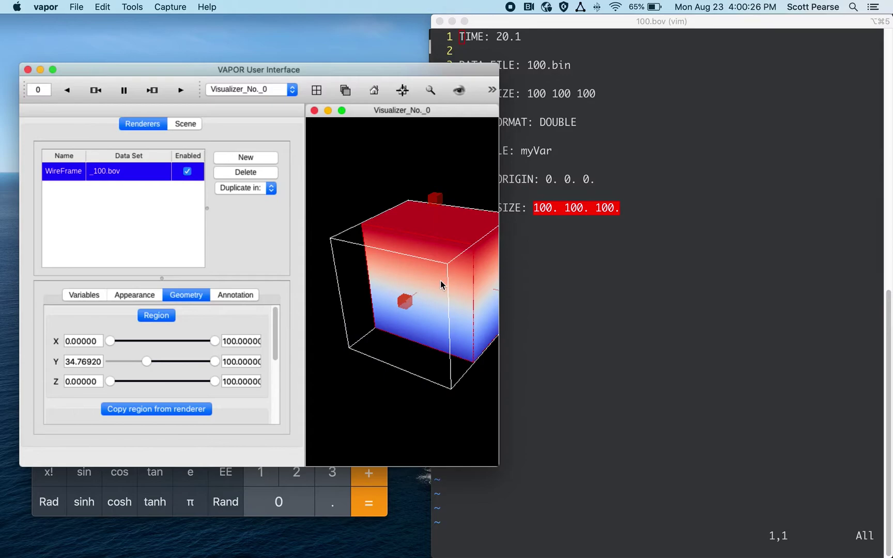
pyautogui.click(628, 225)
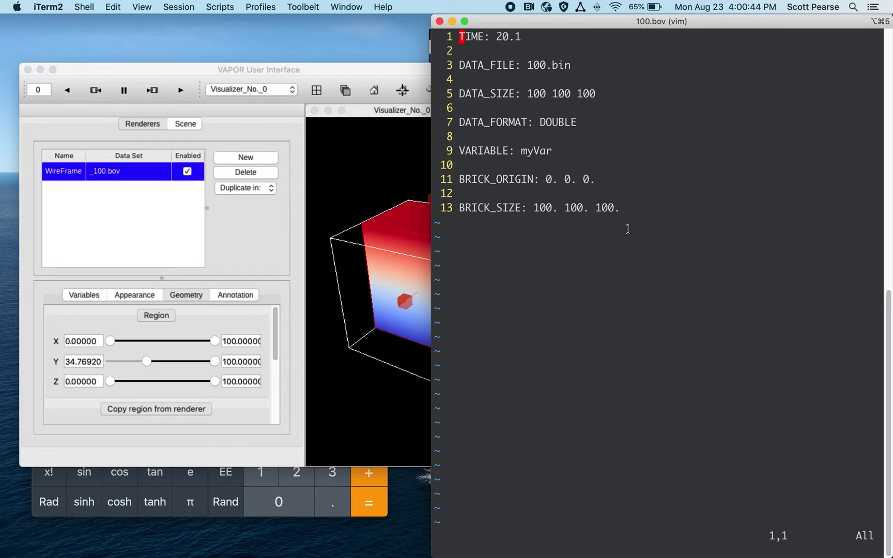
pyautogui.click(228, 228)
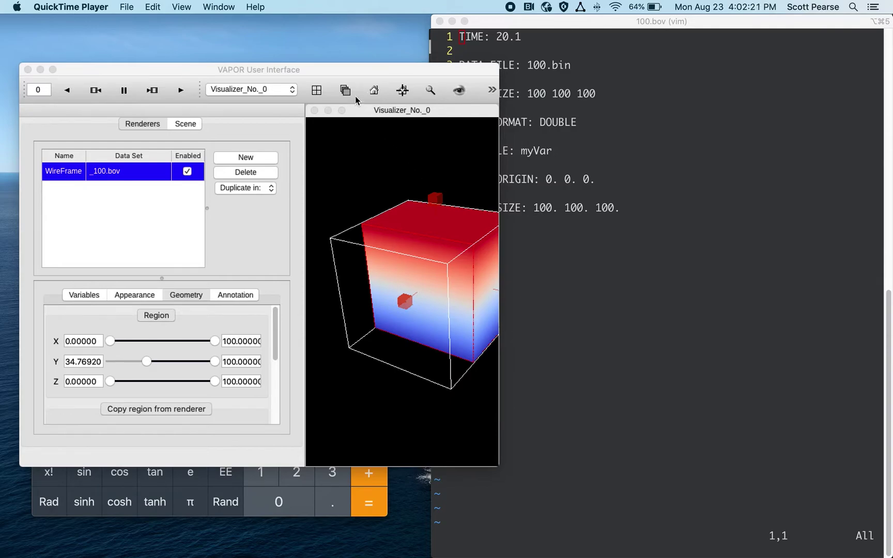
# - Enlarge the VAPOR window to fill the screen and save the current scene as a bookmark named demo1
pyautogui.doubleClick(353, 71)
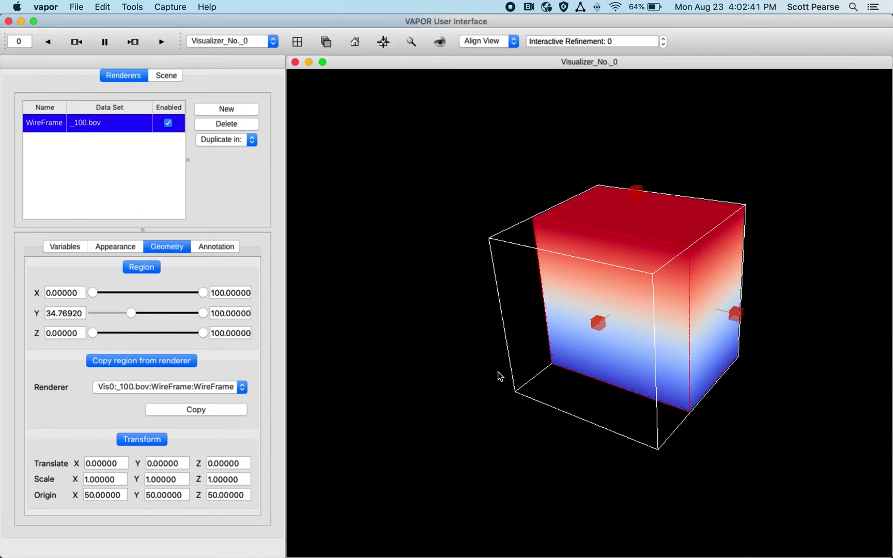
pyautogui.moveTo(503, 425); pyautogui.dragTo(477, 440)
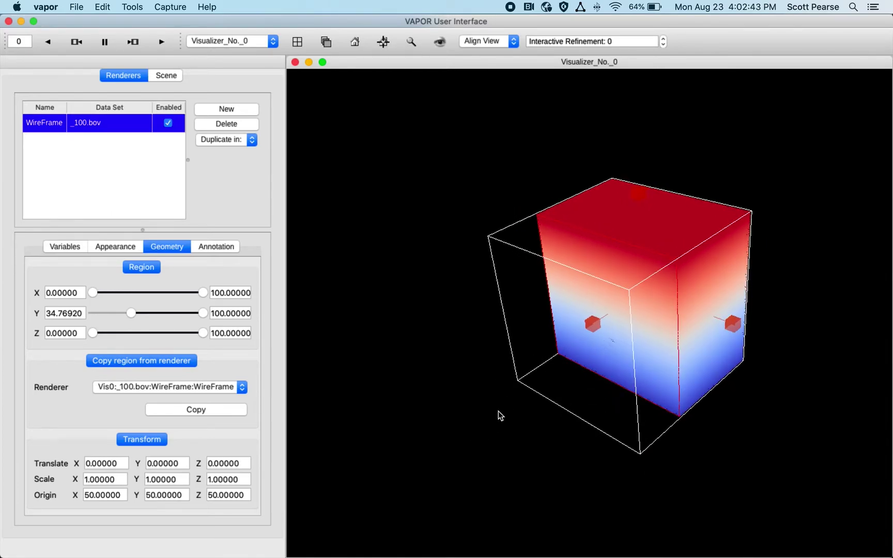
pyautogui.moveTo(499, 383); pyautogui.dragTo(526, 369)
pyautogui.moveTo(525, 369); pyautogui.dragTo(575, 259, button='right')
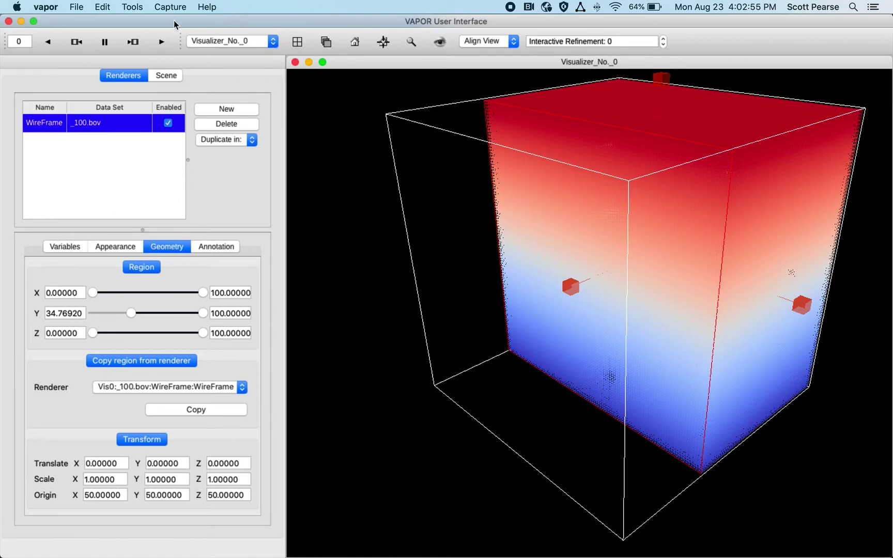
pyautogui.click(103, 7)
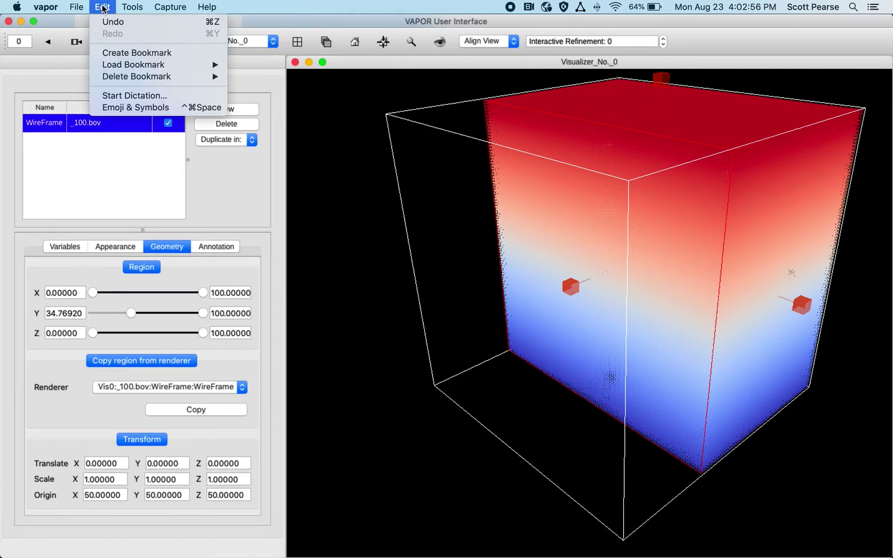
pyautogui.click(124, 54)
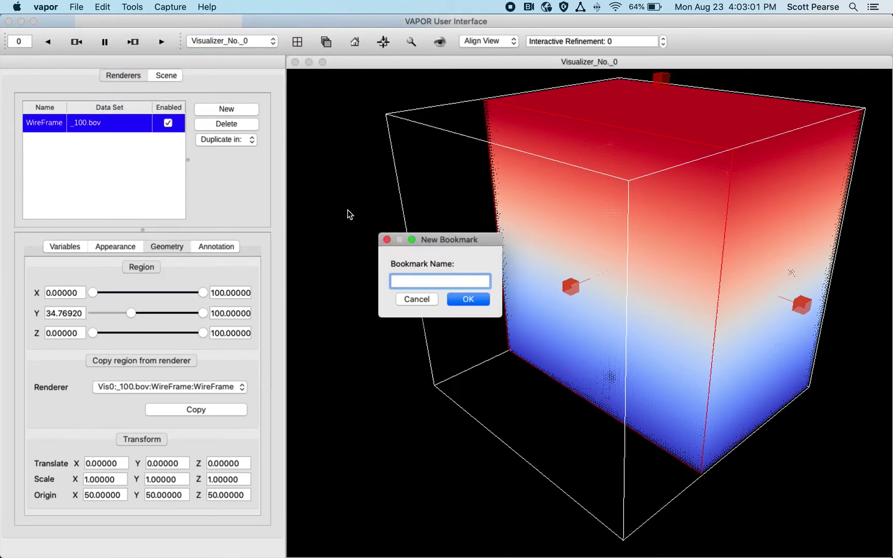
pyautogui.write('demo5')
pyautogui.press('Return')
# - Crop the rendered region in height from both above and below in the visualizer
pyautogui.moveTo(415, 172); pyautogui.dragTo(613, 319)
pyautogui.moveTo(648, 359); pyautogui.dragTo(628, 266)
pyautogui.moveTo(612, 230)
pyautogui.mouseDown()
pyautogui.moveTo(628, 195)
pyautogui.moveTo(626, 228)
pyautogui.mouseUp()
# - Move the lowest color control point of the WireFrame transfer function to a data value of about 47.75
pyautogui.click(116, 246)
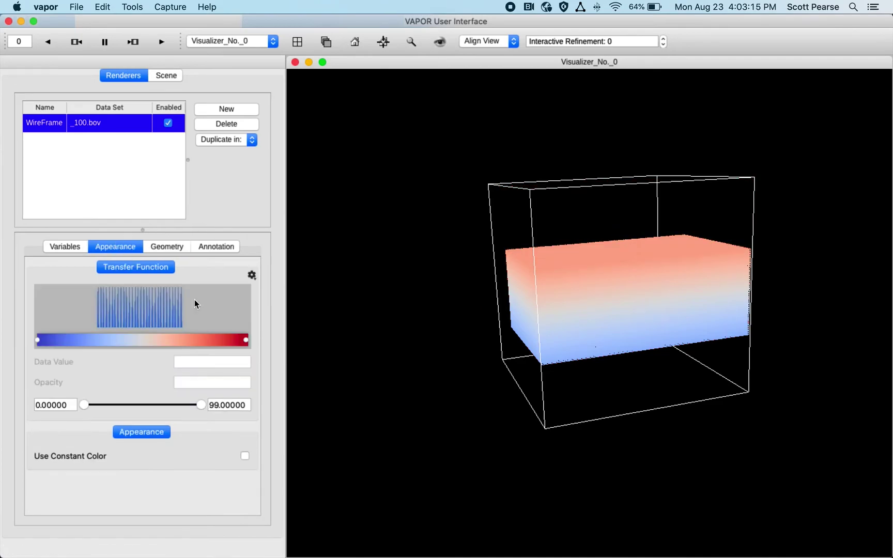
pyautogui.moveTo(38, 339); pyautogui.dragTo(139, 340)
pyautogui.moveTo(508, 160); pyautogui.dragTo(636, 261)
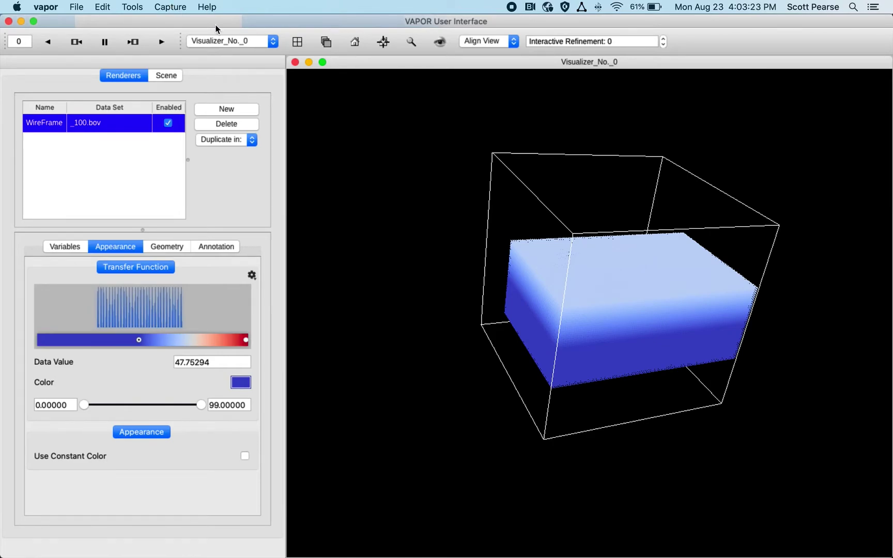
# - Save the modified scene as a second bookmark named demo2
pyautogui.click(101, 7)
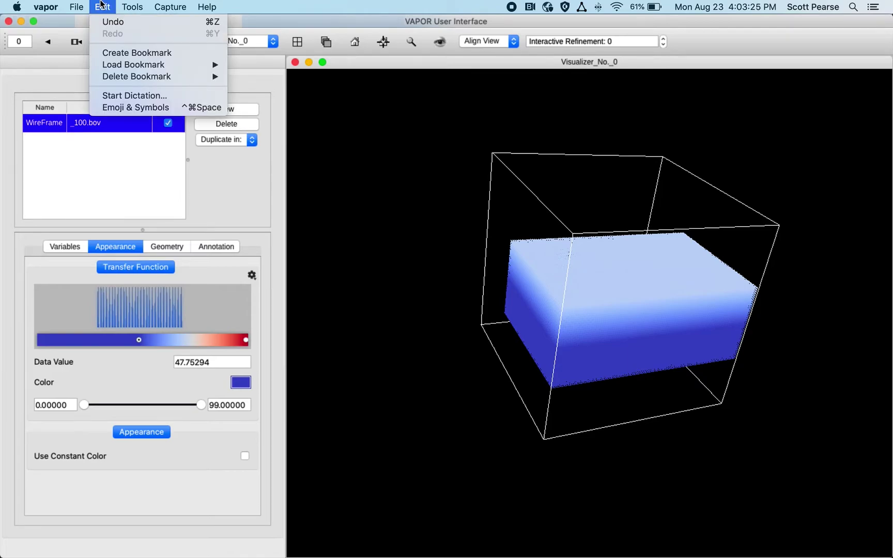
pyautogui.moveTo(144, 65)
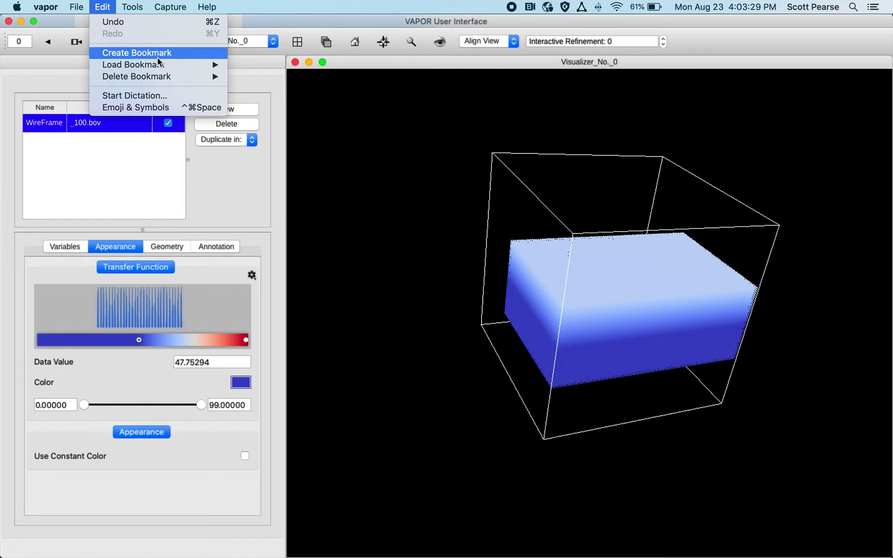
pyautogui.click(157, 57)
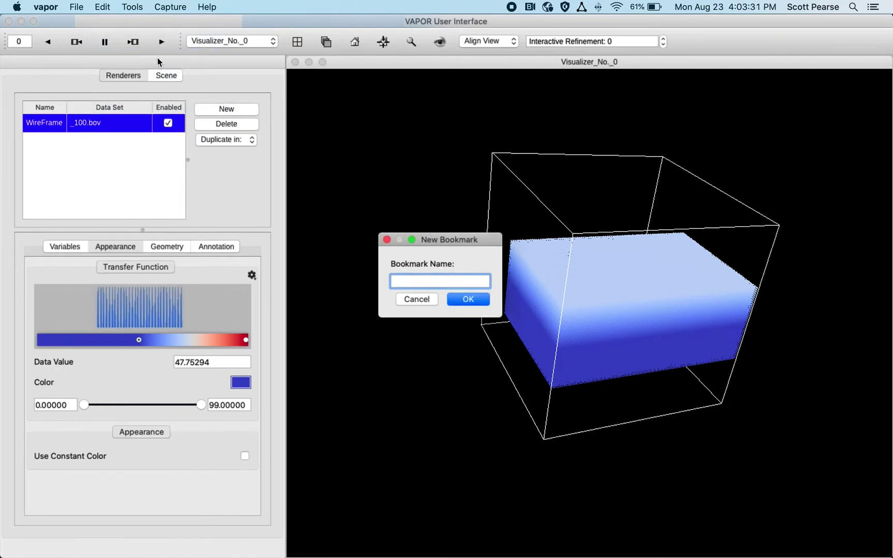
pyautogui.write('demo2')
pyautogui.press('Return')
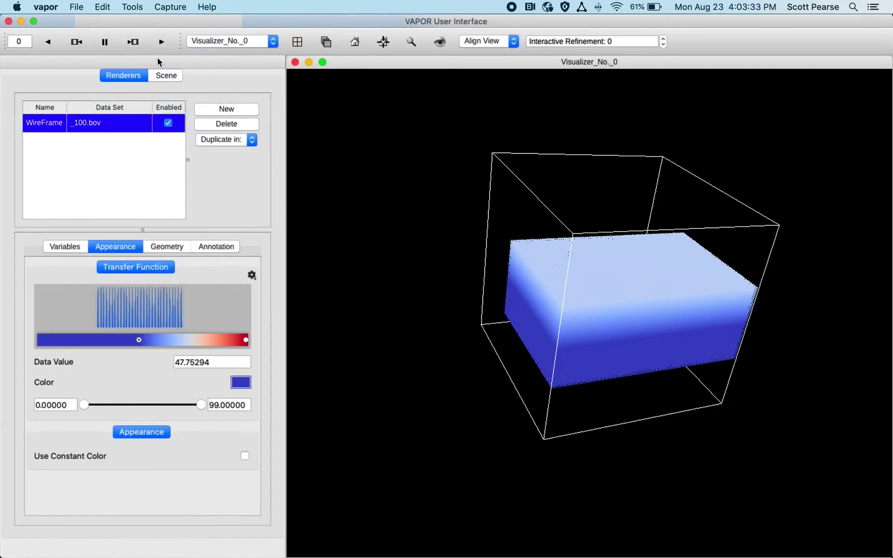
# - Load the demo1 bookmark to restore the first saved scene
pyautogui.click(103, 7)
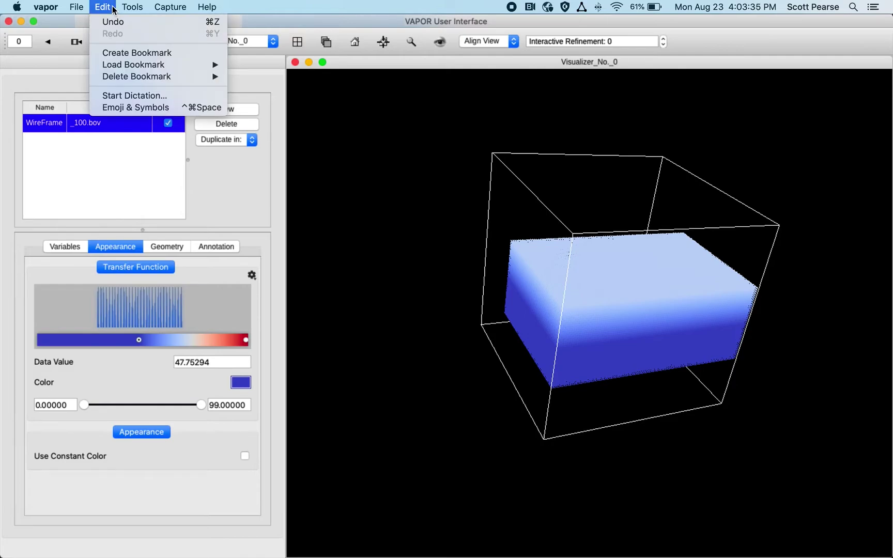
pyautogui.moveTo(136, 64)
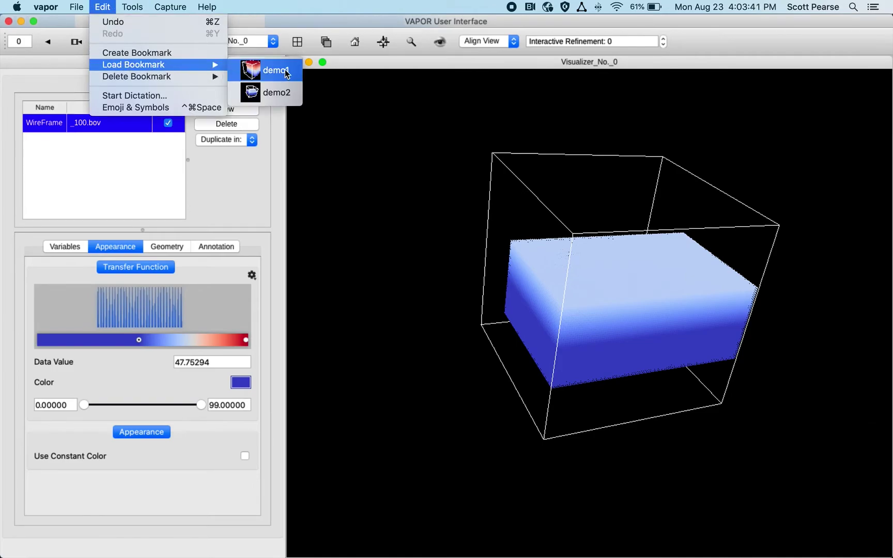
pyautogui.click(286, 73)
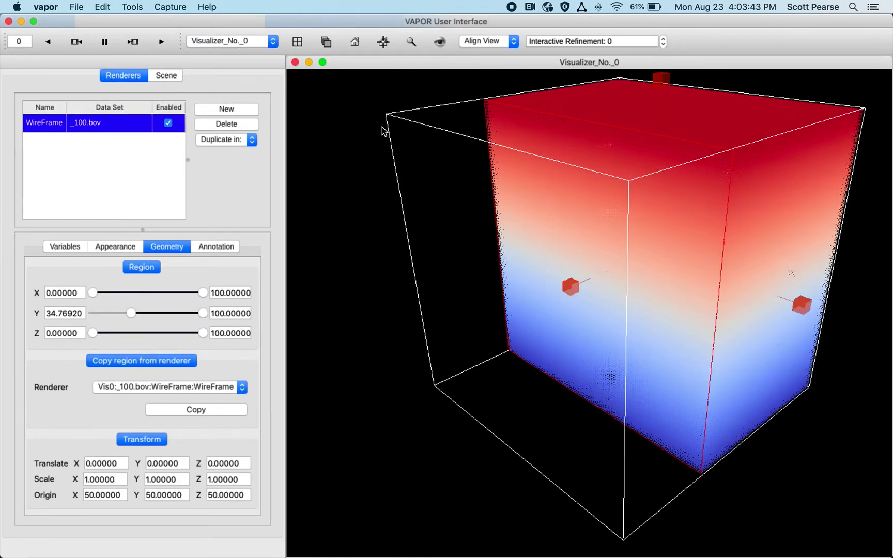
# - Load a saved bookmark to switch the visualizer to its stored scene
pyautogui.click(103, 7)
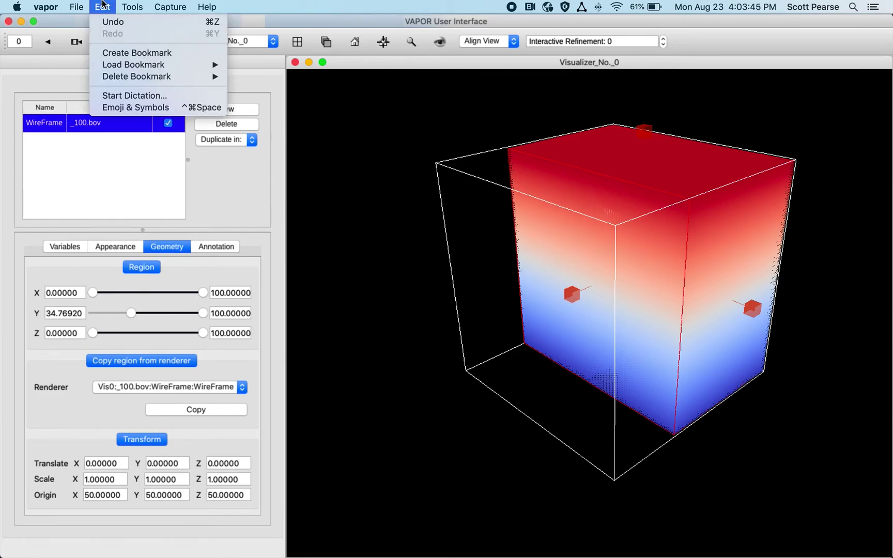
pyautogui.moveTo(143, 68)
pyautogui.click(274, 91)
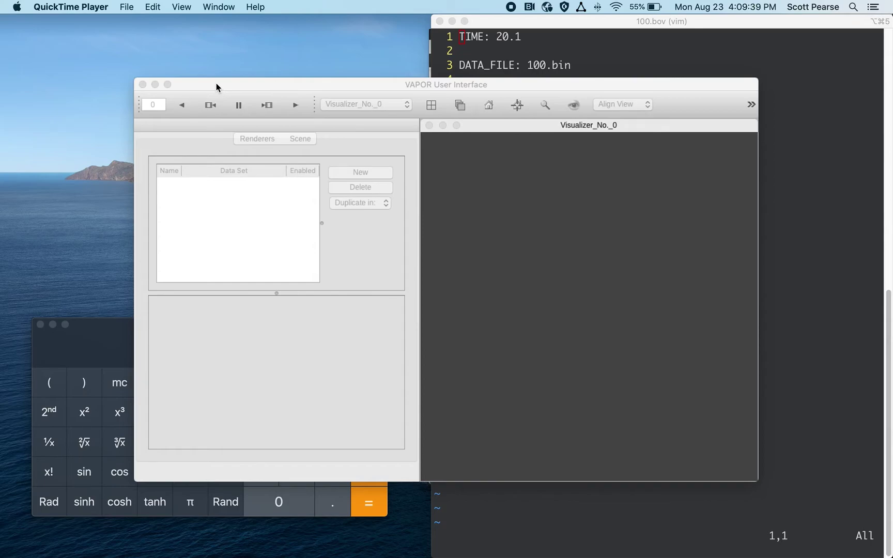
# - Start a Data Collection Particles (DCP) import and open the Particles(DCP) folder inside Data
pyautogui.click(216, 87)
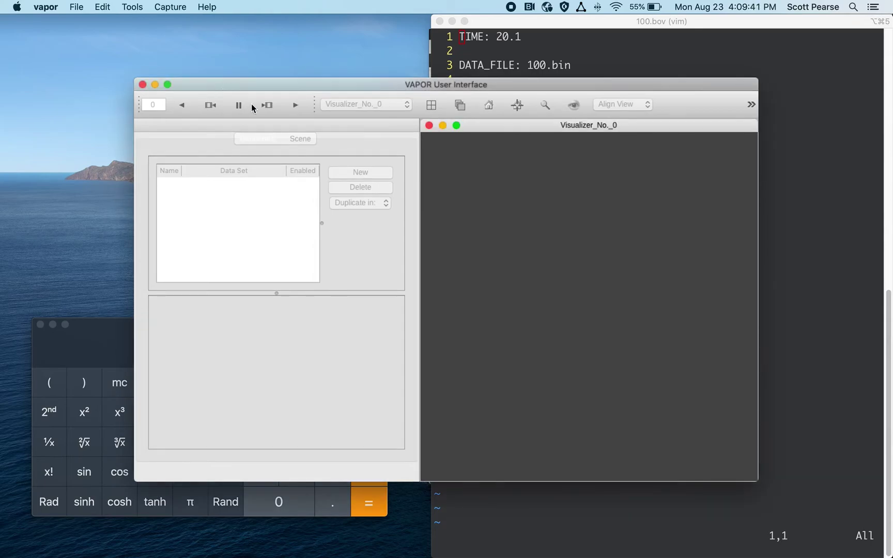
pyautogui.click(75, 7)
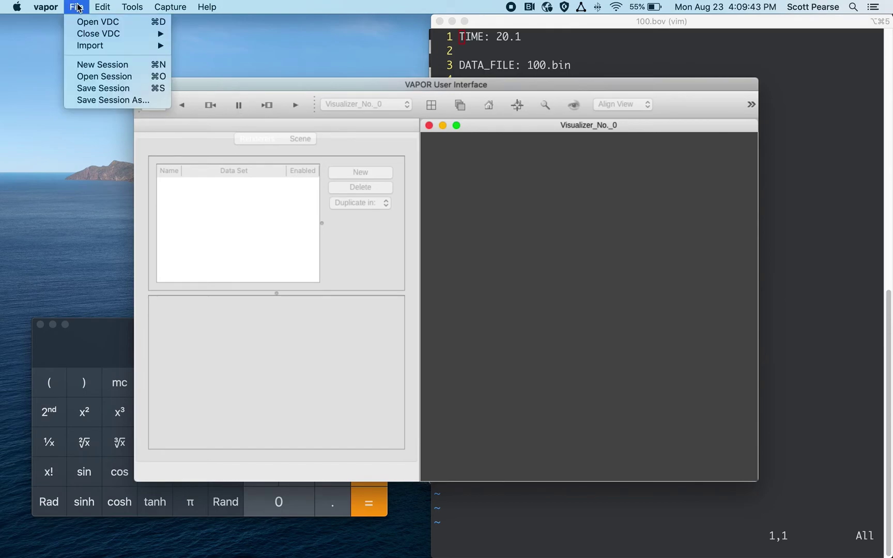
pyautogui.moveTo(88, 47)
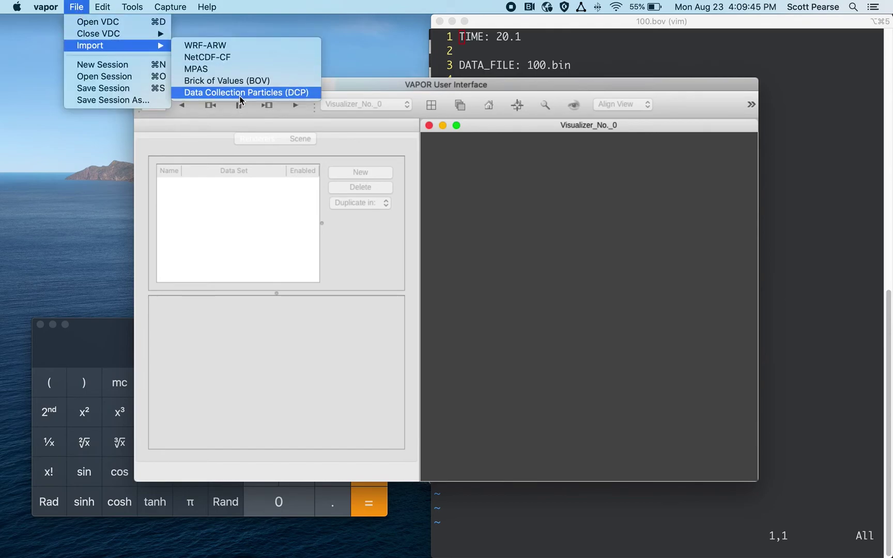
pyautogui.click(295, 96)
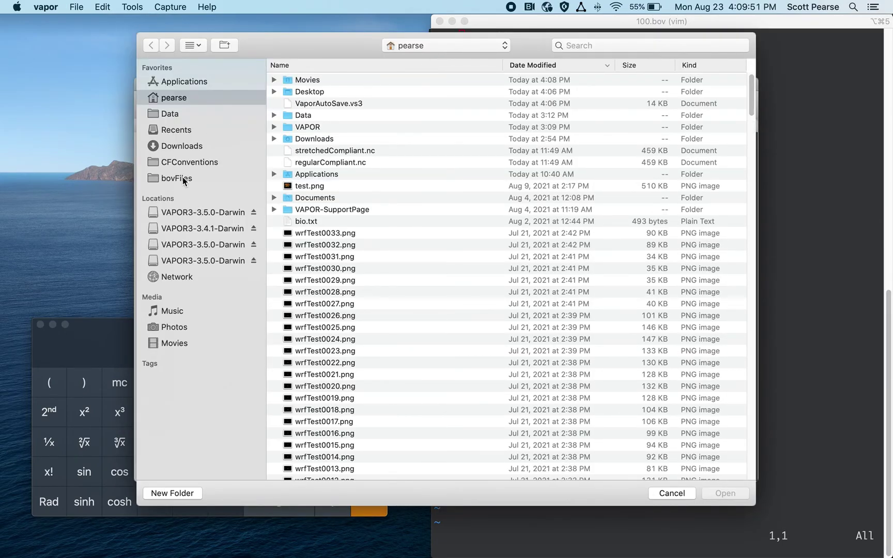
pyautogui.click(189, 116)
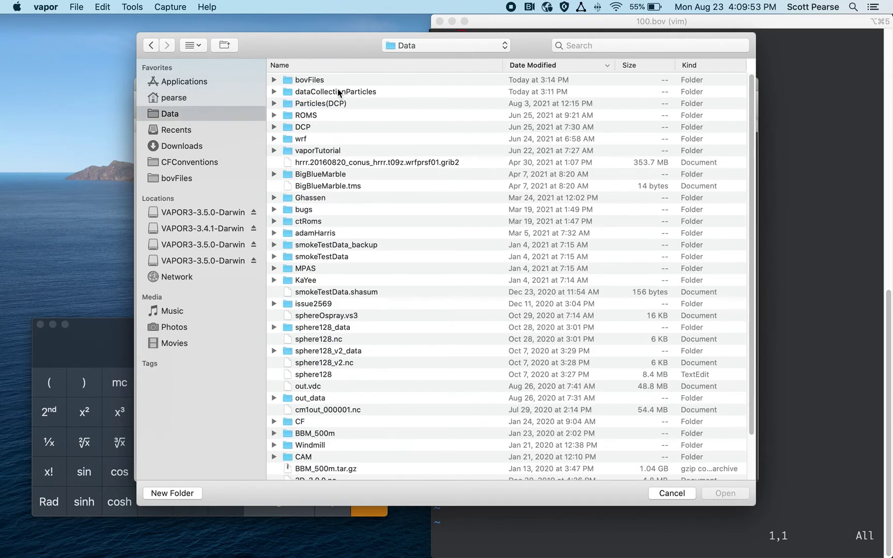
pyautogui.click(350, 104)
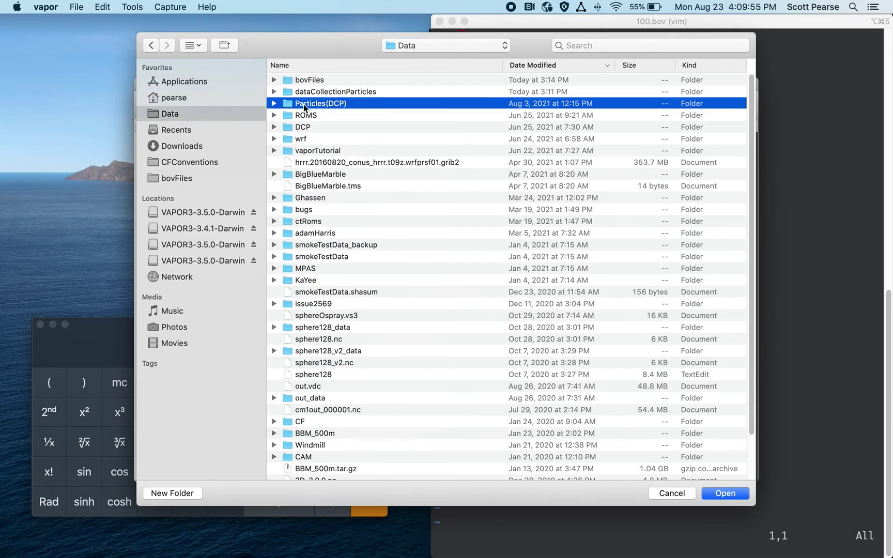
pyautogui.doubleClick(340, 106)
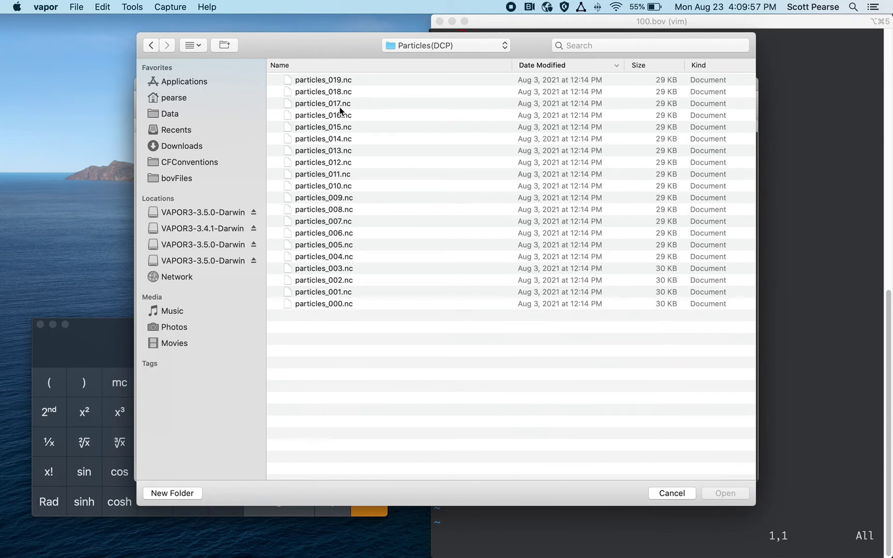
# - Import all the particle files from particles_000.nc through particles_019.nc together as one data set
pyautogui.click(351, 80)
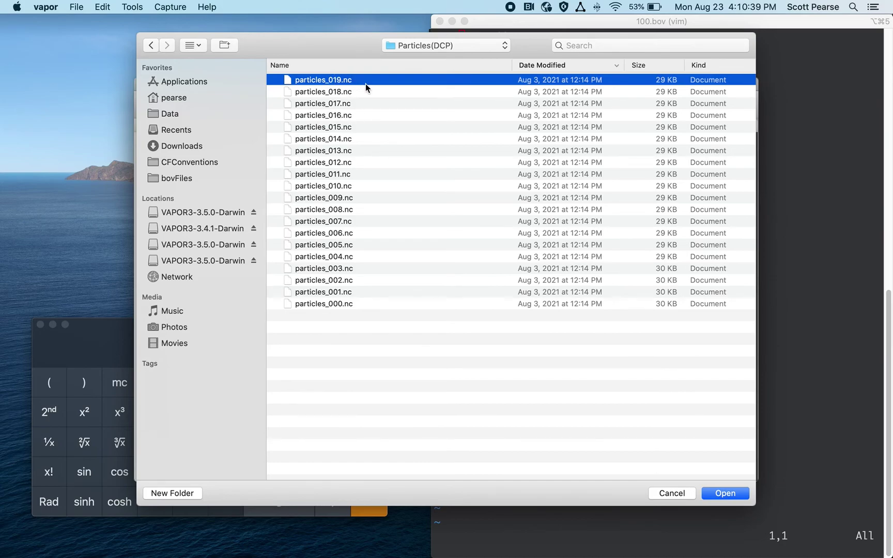
pyautogui.keyDown('shift'); pyautogui.click(353, 303); pyautogui.keyUp('shift')
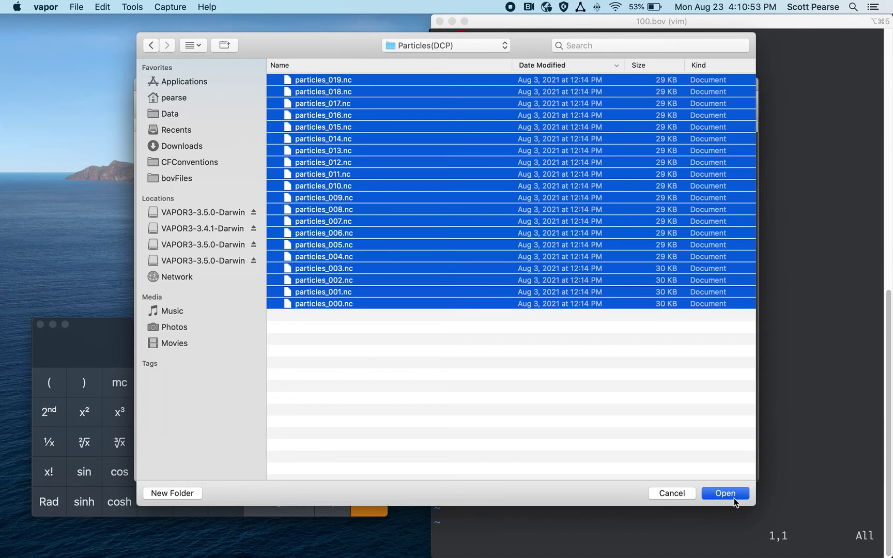
pyautogui.click(719, 493)
# - Create a Particle renderer for the particles_019.nc data set and enable it
pyautogui.moveTo(461, 241); pyautogui.dragTo(561, 313)
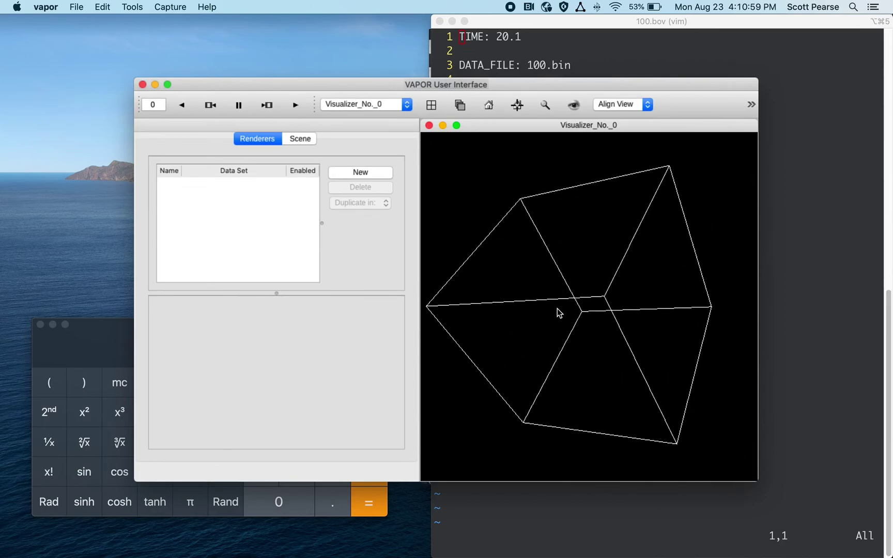
pyautogui.click(338, 176)
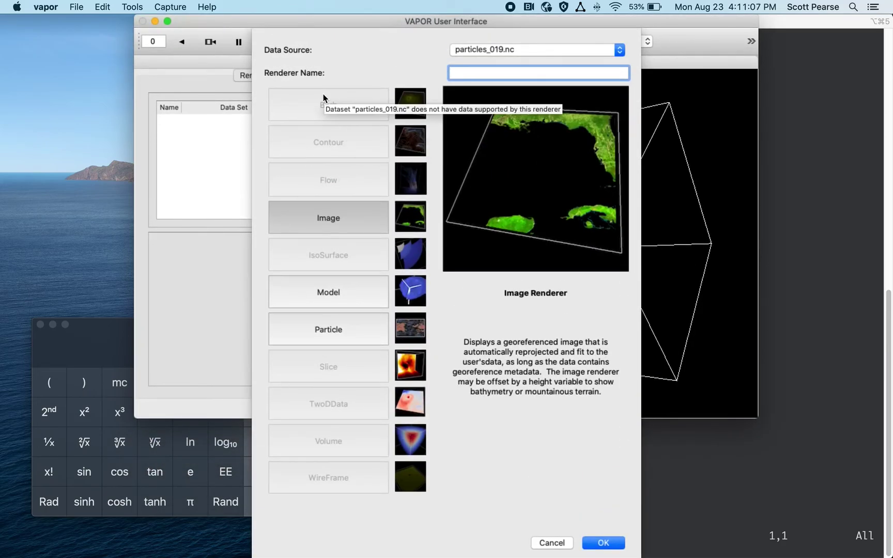
pyautogui.press('Escape')
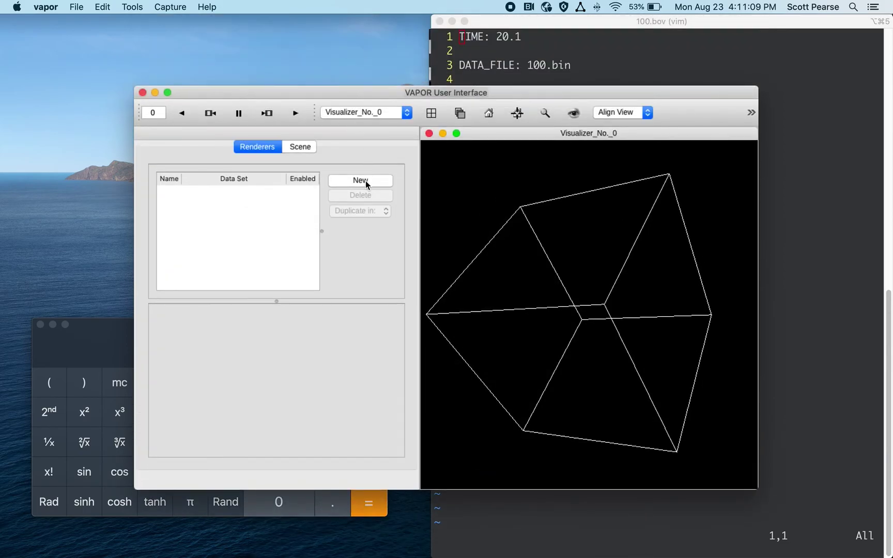
pyautogui.click(365, 181)
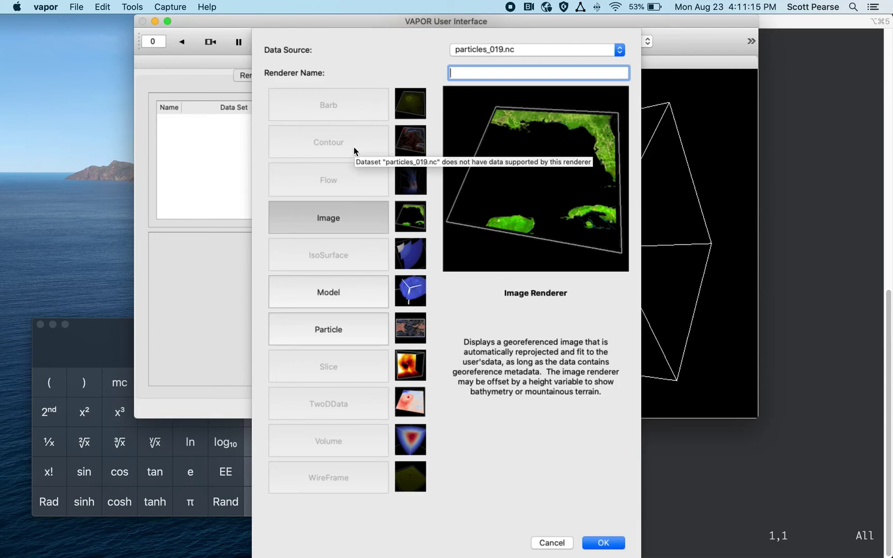
pyautogui.click(326, 339)
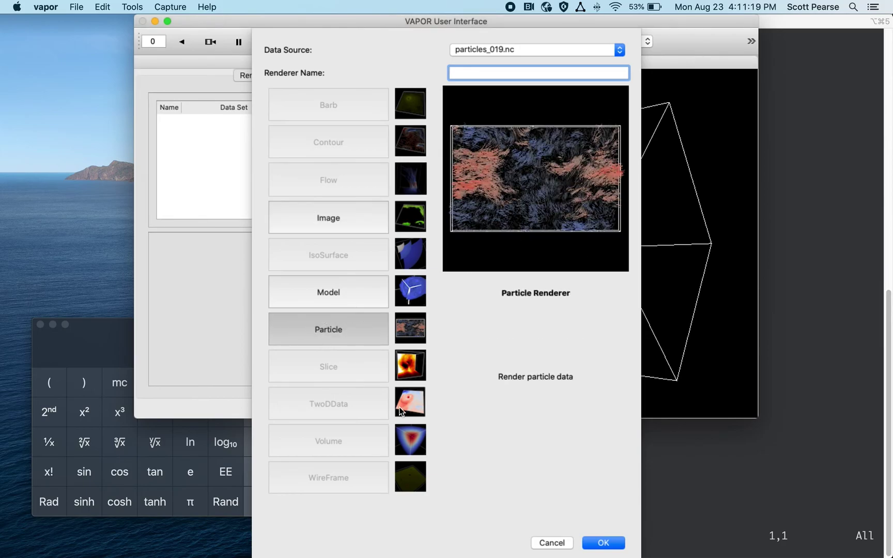
pyautogui.click(603, 542)
pyautogui.click(301, 202)
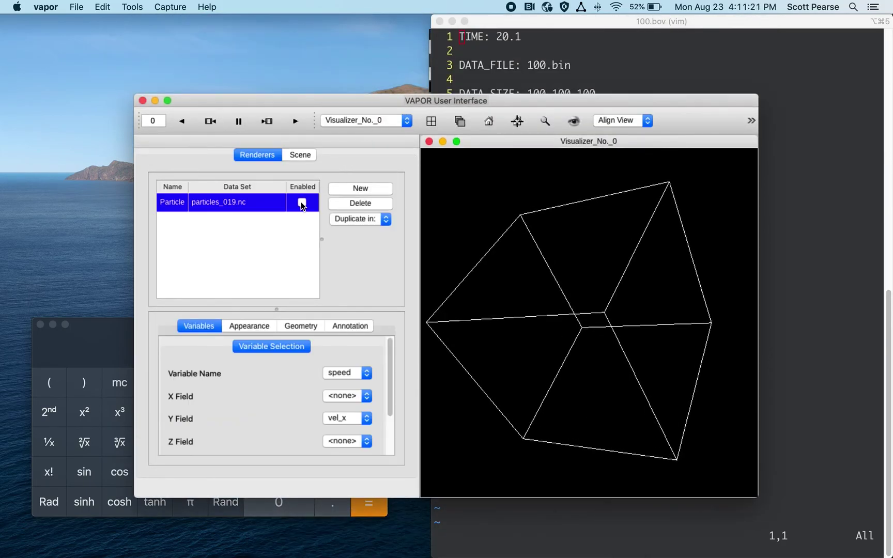
# - Enlarge the main window to fill the screen and play the particle time series forward, viewing the domain from several angles
pyautogui.scroll(2, 537, 341)
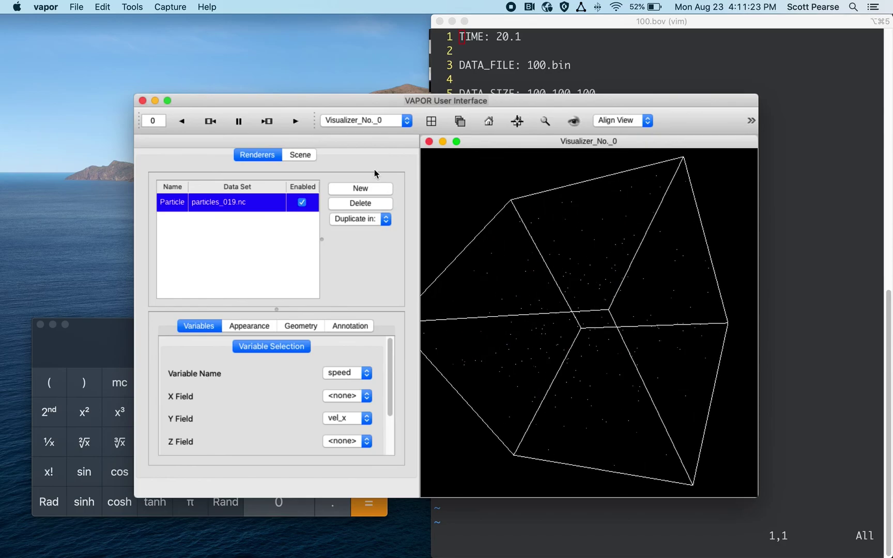
pyautogui.doubleClick(332, 102)
pyautogui.moveTo(449, 309); pyautogui.dragTo(484, 327)
pyautogui.scroll(3, 569, 284)
pyautogui.moveTo(591, 213); pyautogui.dragTo(537, 315)
pyautogui.moveTo(321, 165); pyautogui.dragTo(452, 184)
pyautogui.click(161, 44)
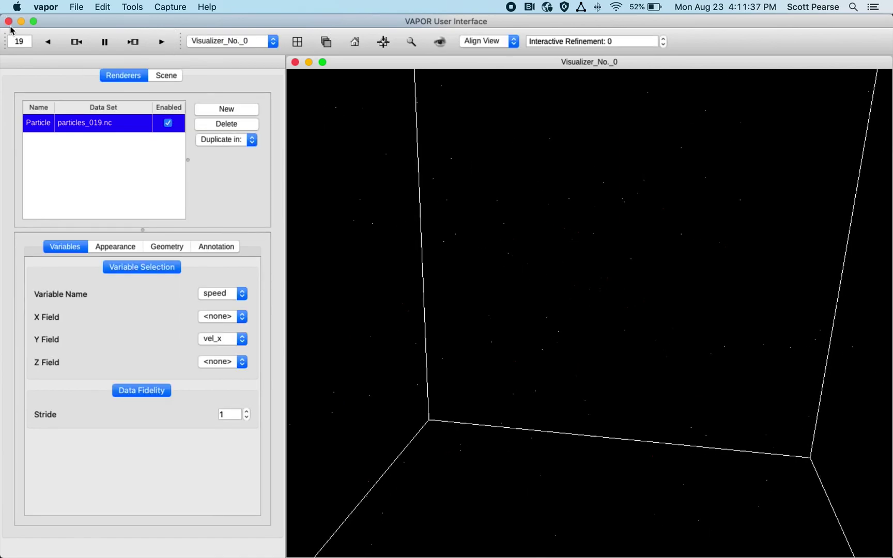
pyautogui.moveTo(383, 195); pyautogui.dragTo(476, 345)
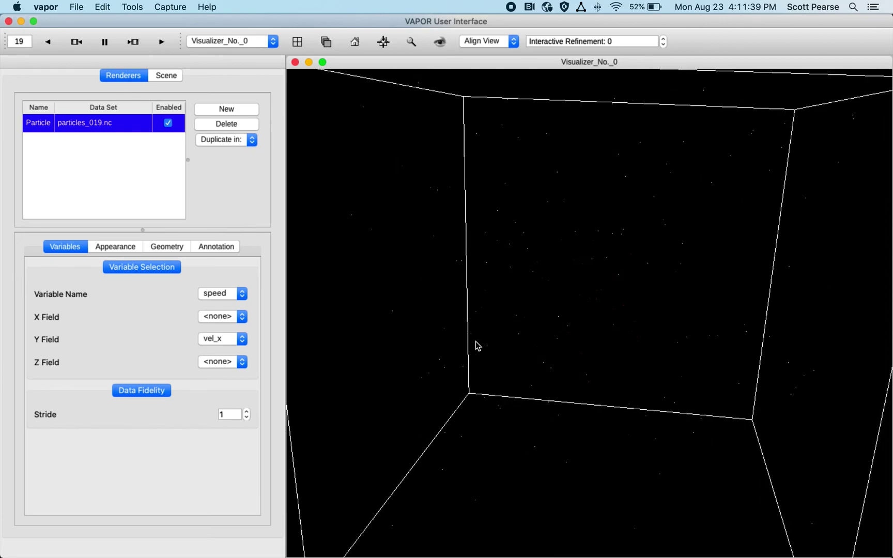